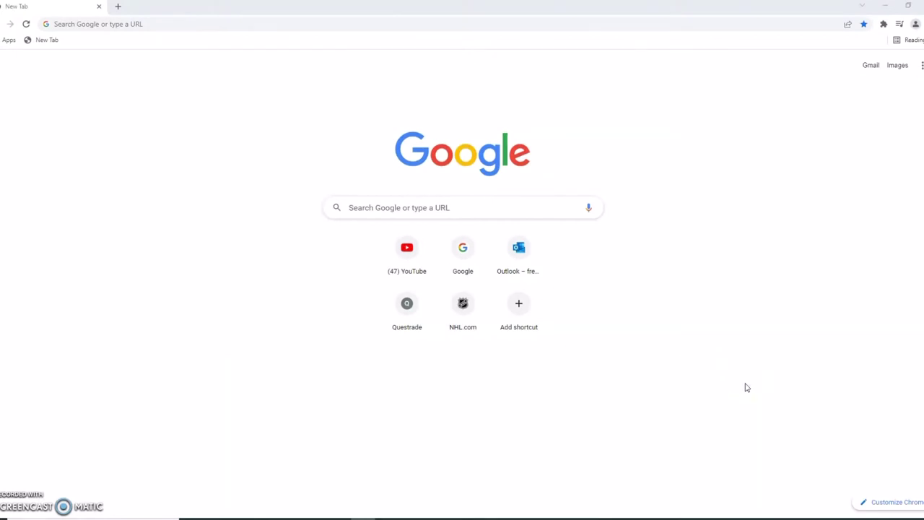
Go to Slush Pool, glance at the Create your New Account form, then return home
left_click(168, 25)
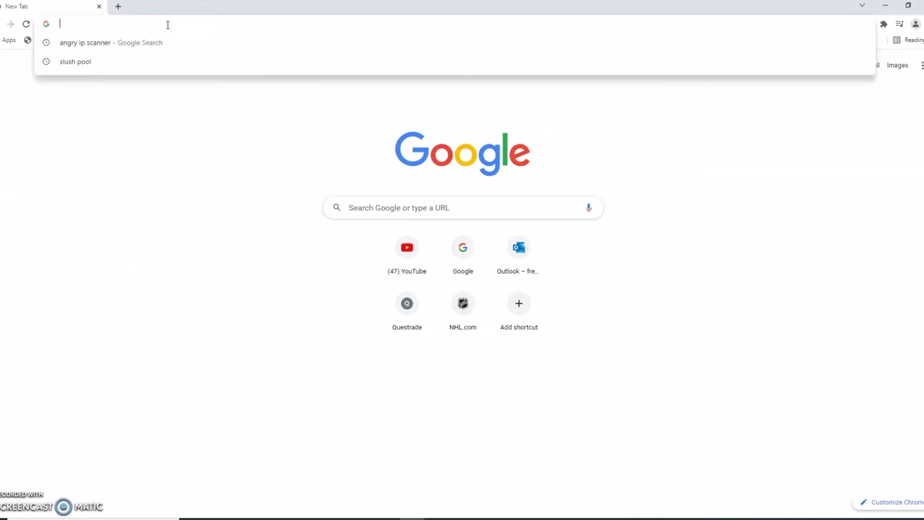
type("slushpool.com/en/home/")
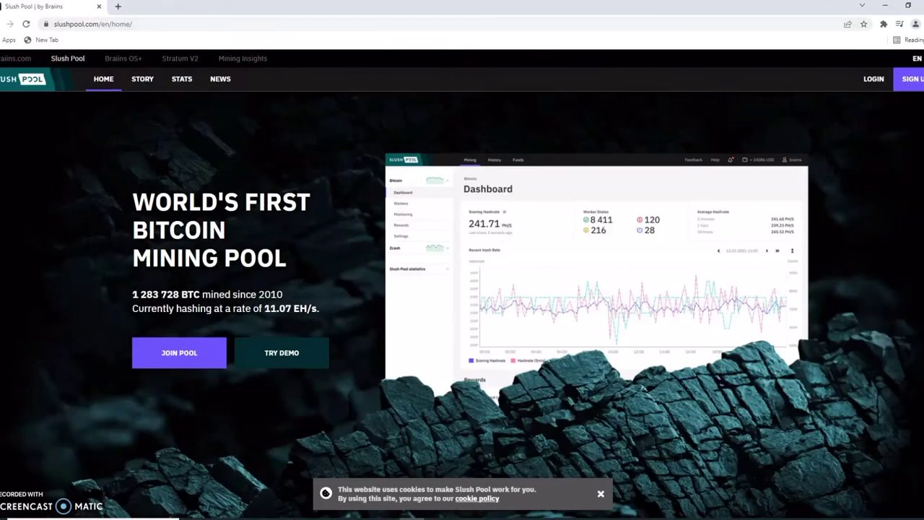
left_click(913, 79)
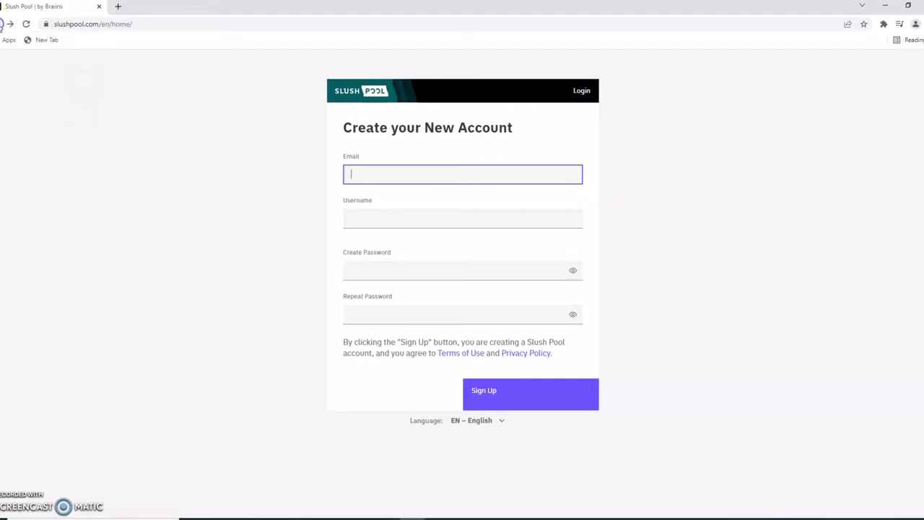
left_click(9, 24)
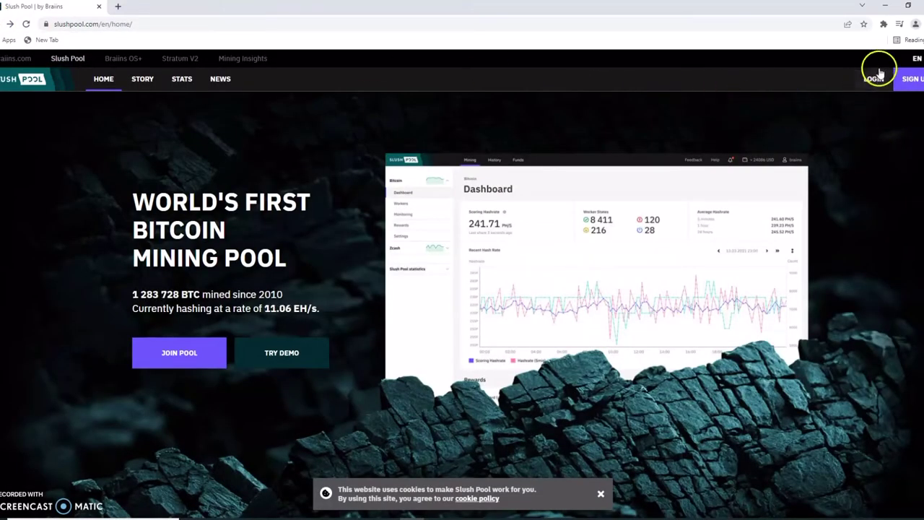
Log in to Slush Pool with the account username and password, solving the slider captcha
left_click(872, 81)
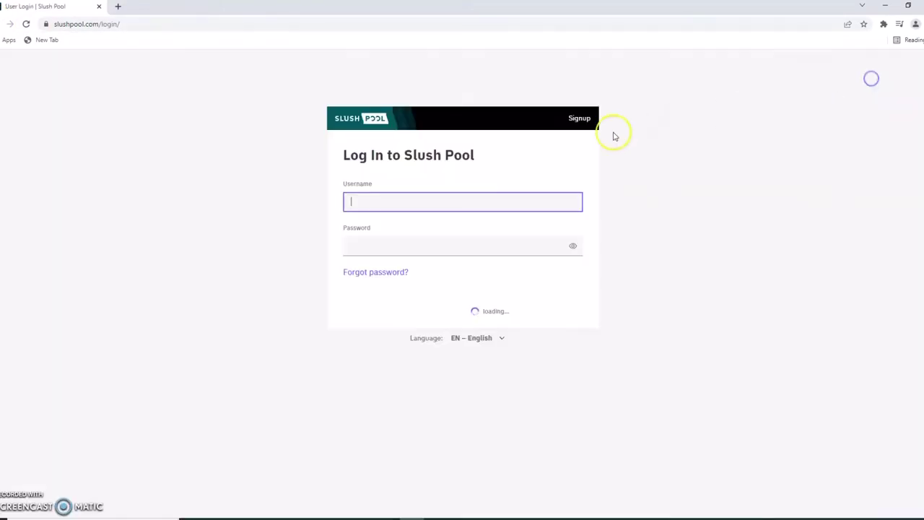
type("DR0PFiRE")
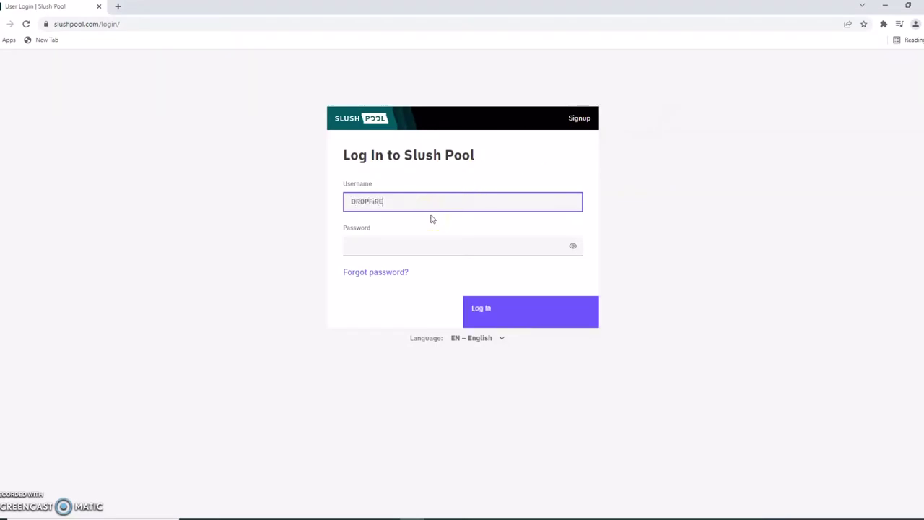
key("Tab")
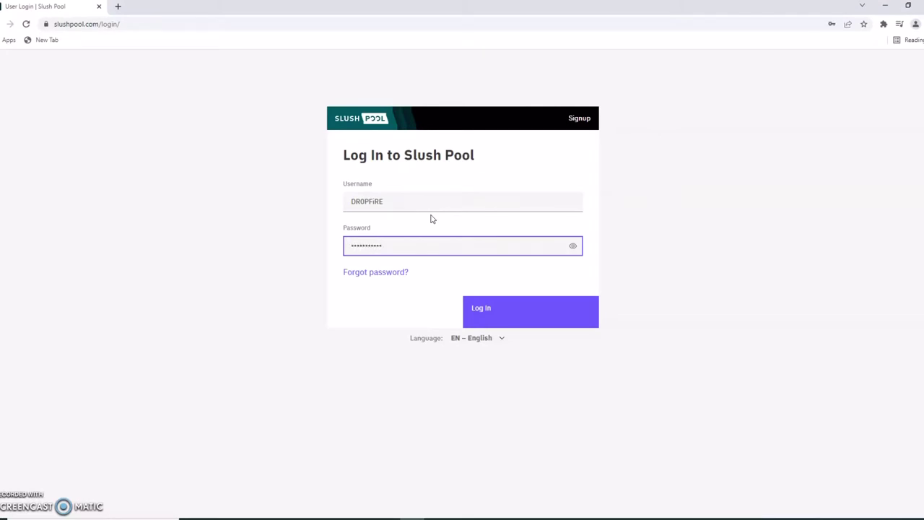
left_click(511, 314)
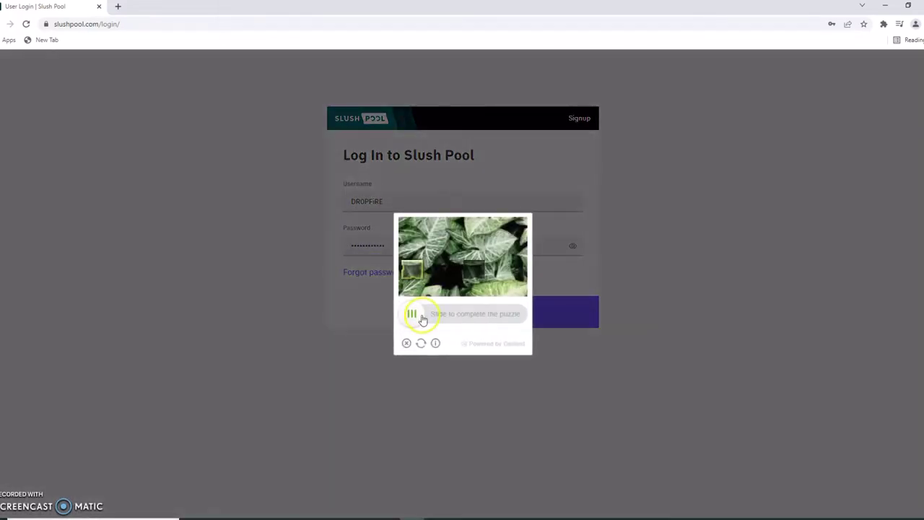
left_click_drag(422, 318, 484, 308)
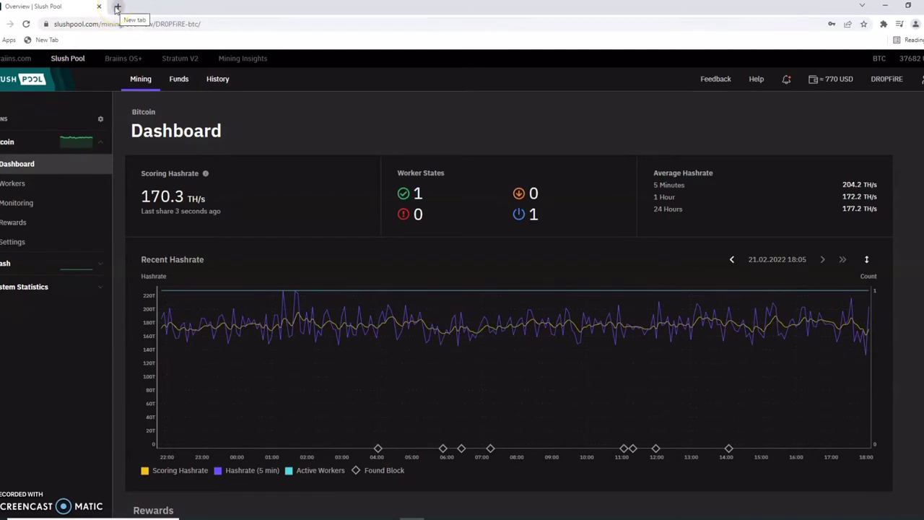
In a new tab, search 'angry ip scanner' and open angryip.org's Free Download page
left_click(117, 7)
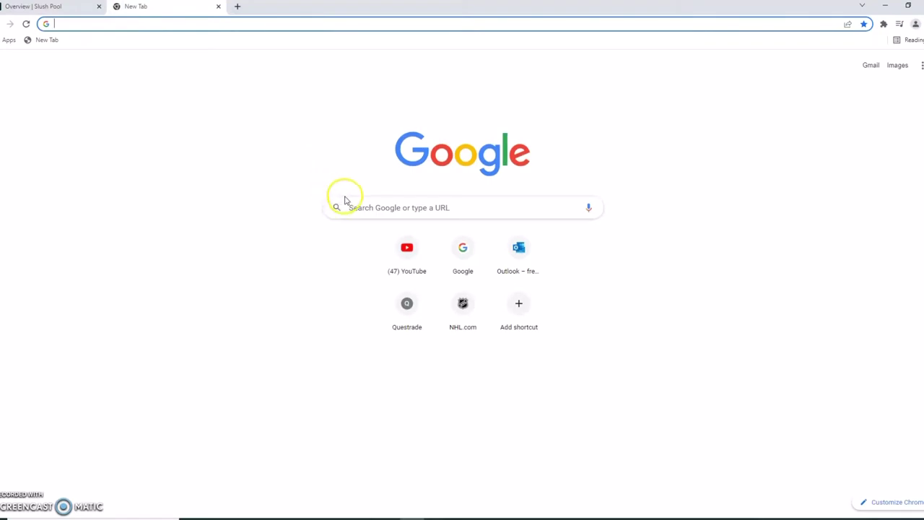
left_click(362, 212)
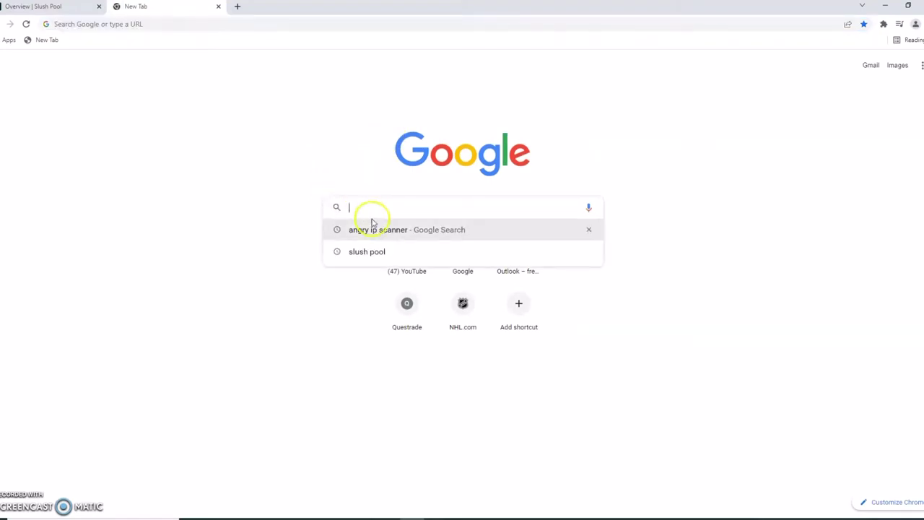
left_click(375, 229)
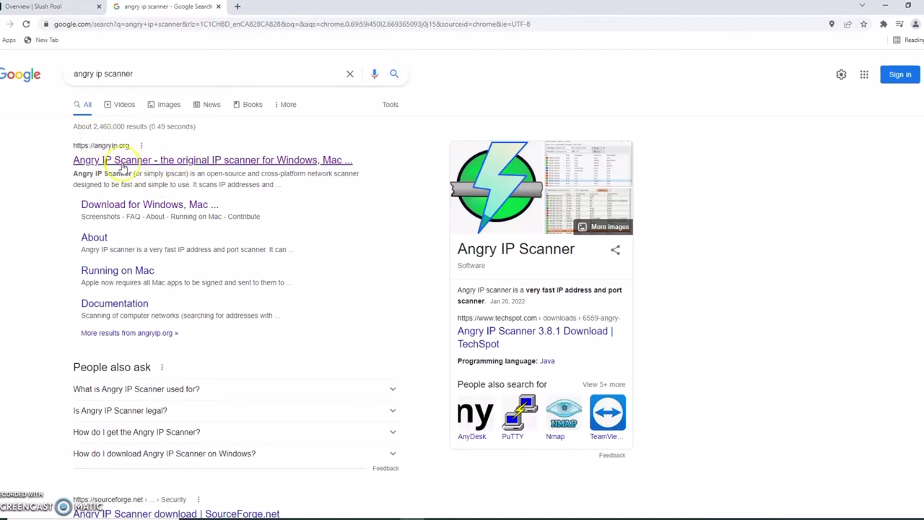
left_click(156, 162)
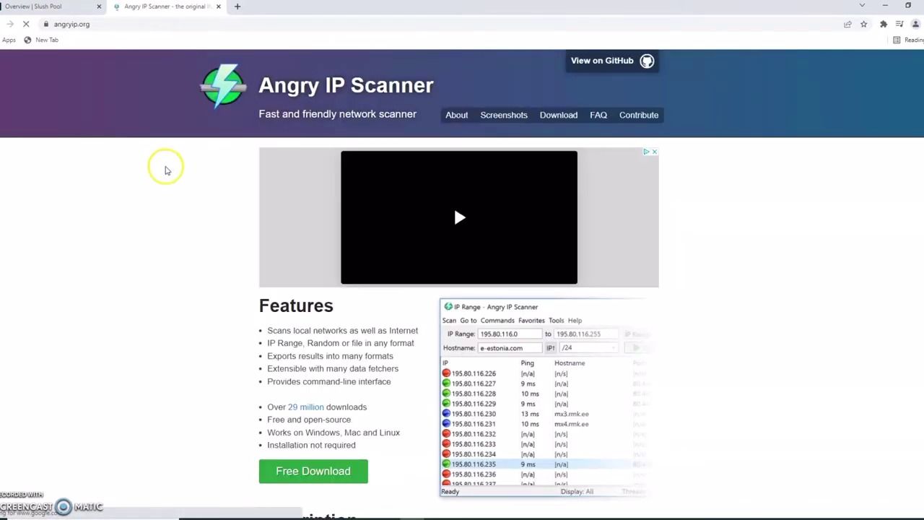
scroll(139, 173, "down", 3)
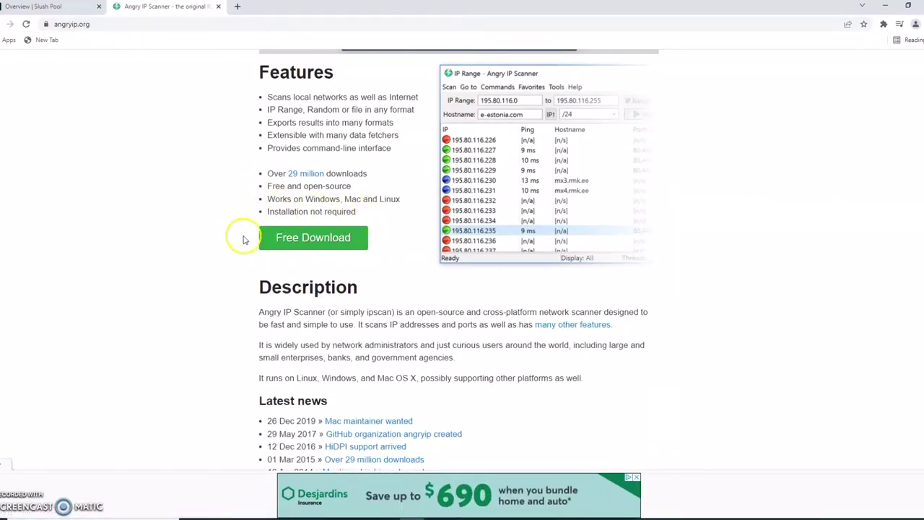
left_click(315, 242)
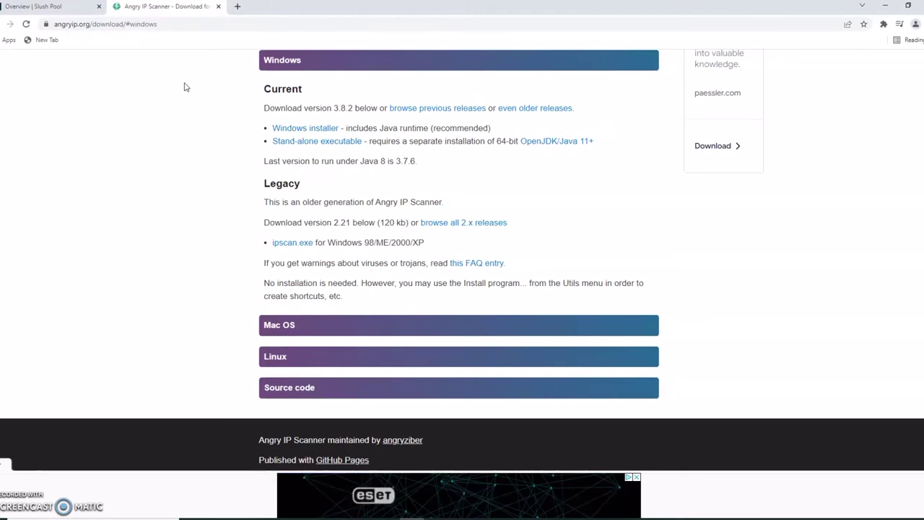
Close the IP details window and start a new scan, discarding previous results
left_click(252, 286)
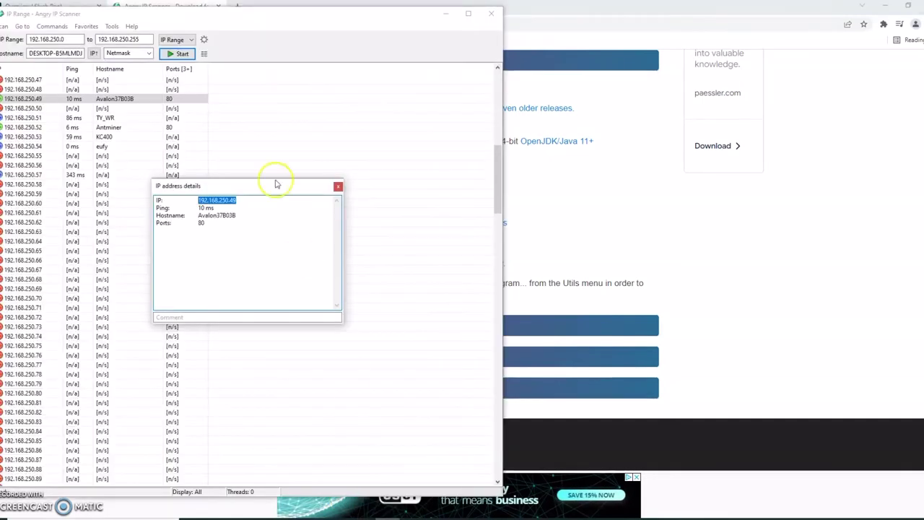
left_click(337, 186)
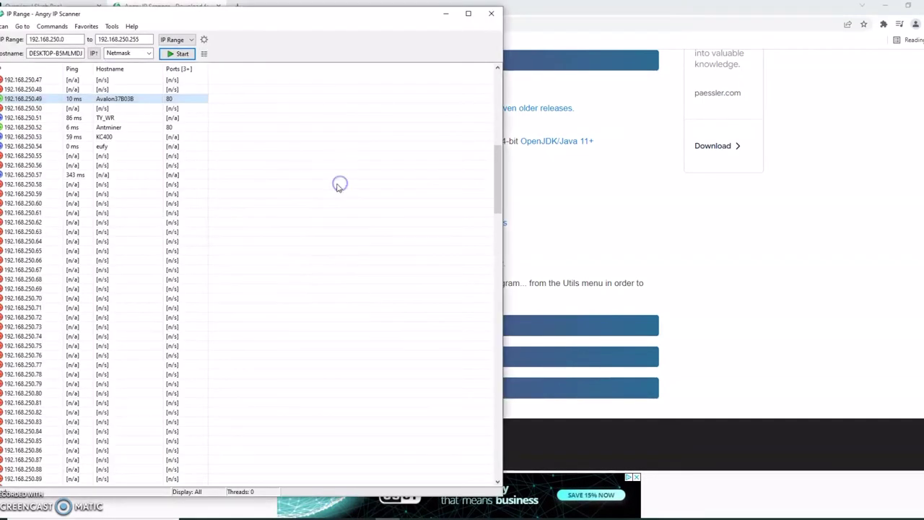
left_click(179, 56)
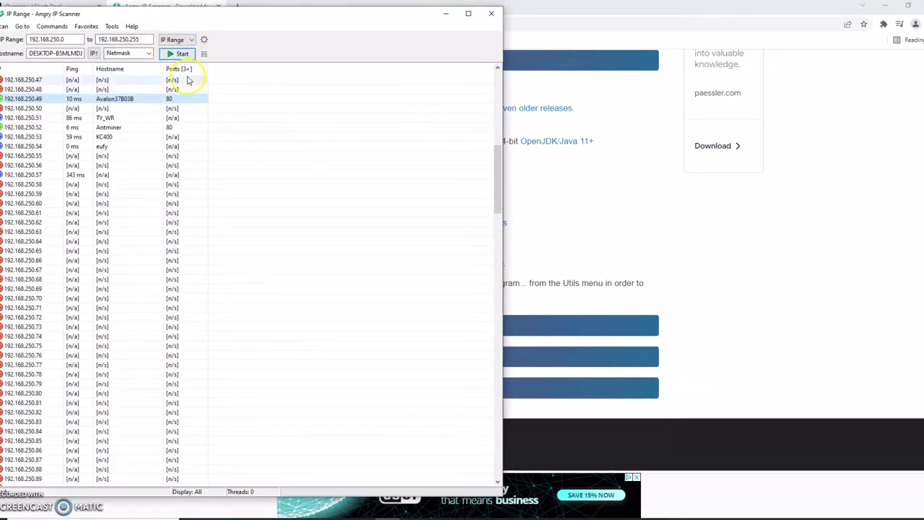
left_click(176, 57)
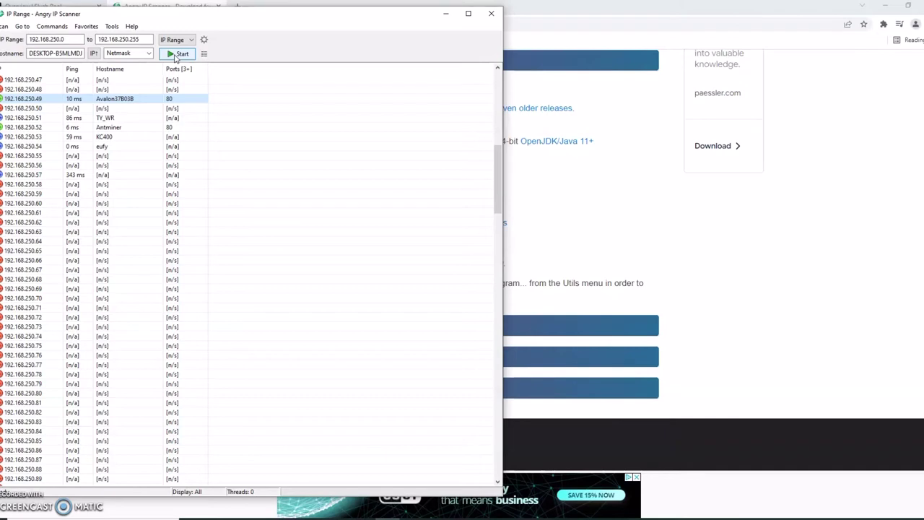
left_click(175, 55)
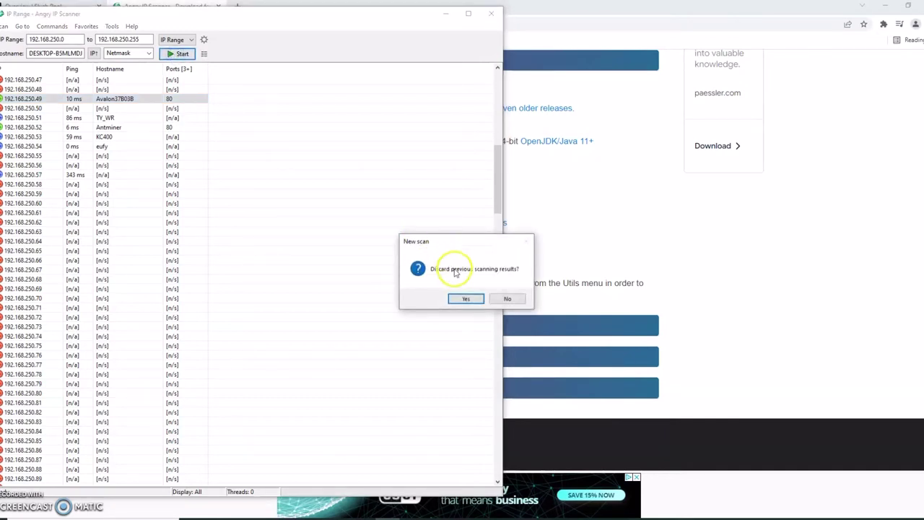
left_click(466, 298)
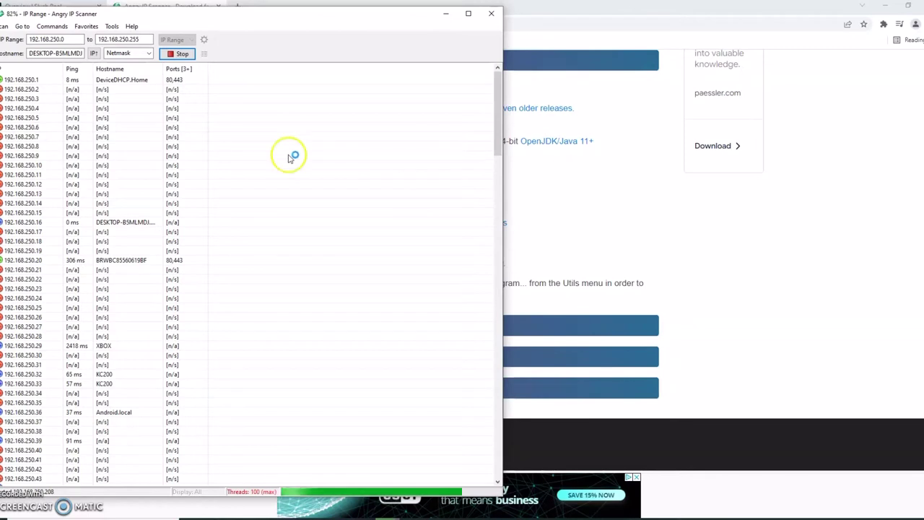
Stop the finished scan and select the Avalon37B03B host at 192.168.250.49
left_click(186, 58)
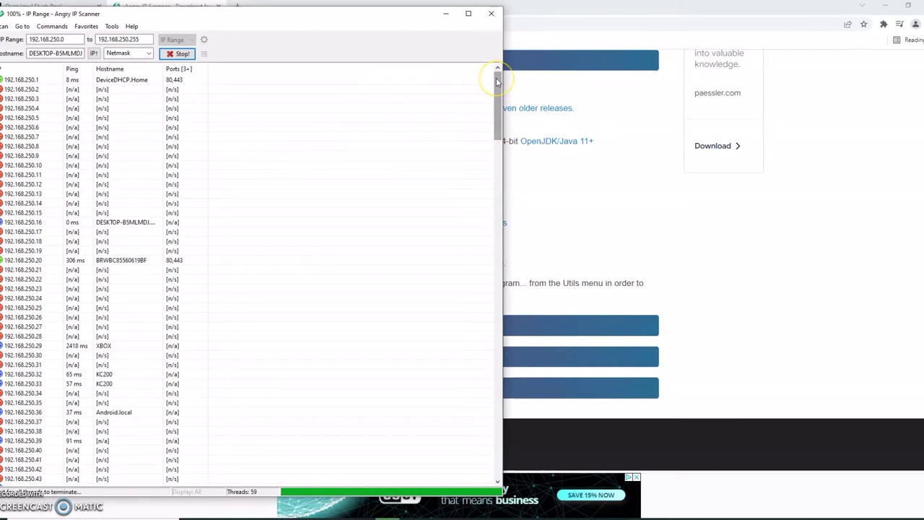
left_click_drag(497, 78, 492, 133)
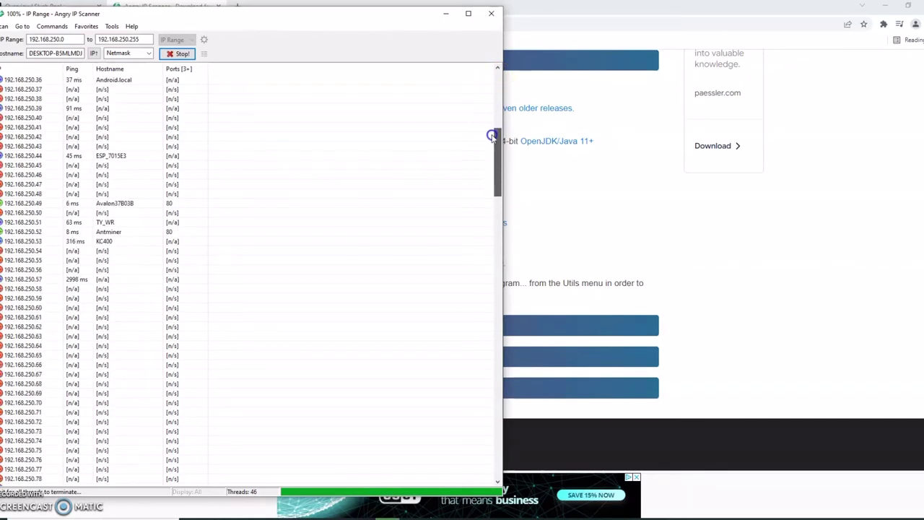
left_click(52, 210)
left_click(32, 204)
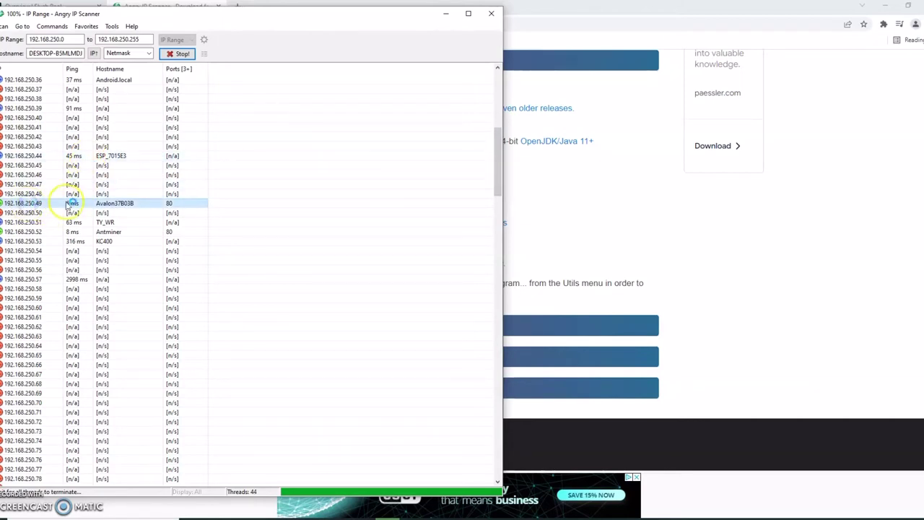
left_click(106, 206)
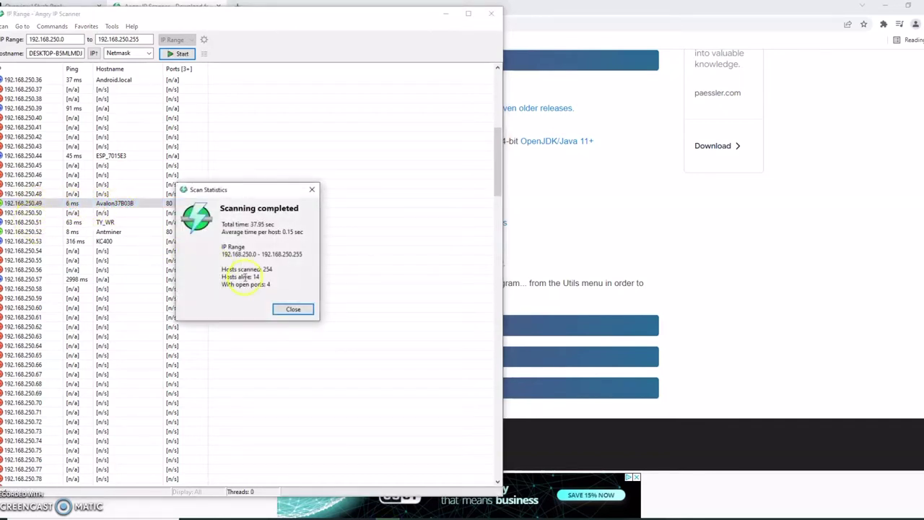
Copy Avalon37B03B's IP 192.168.250.49 from its details window, then minimize the scanner
left_click(293, 311)
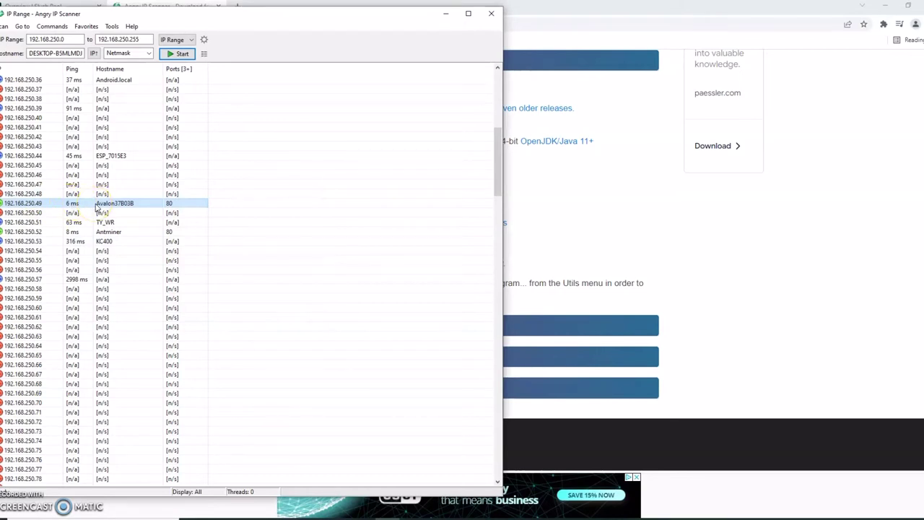
double_click(96, 207)
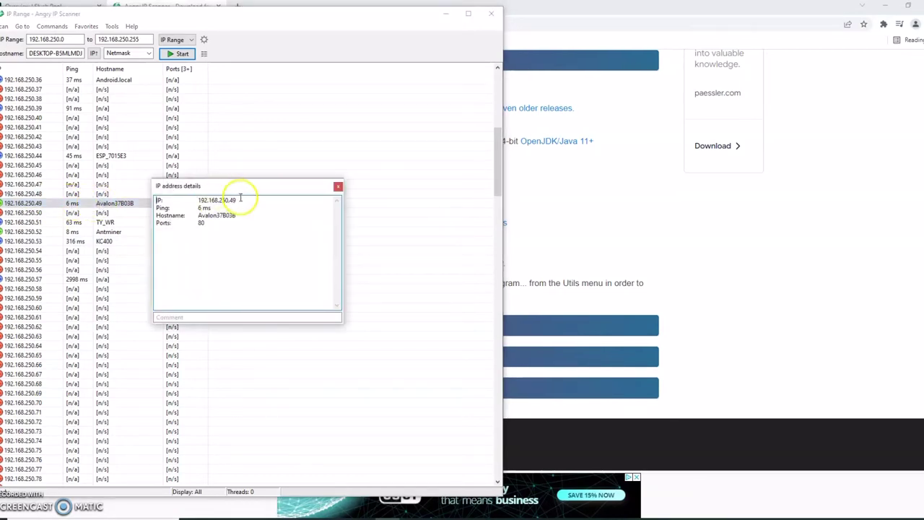
right_click(203, 202)
left_click(229, 231)
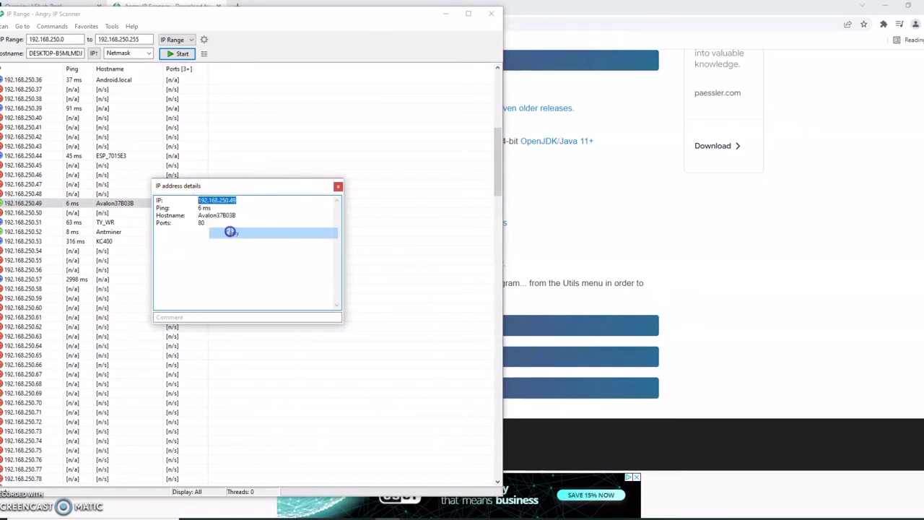
left_click(337, 188)
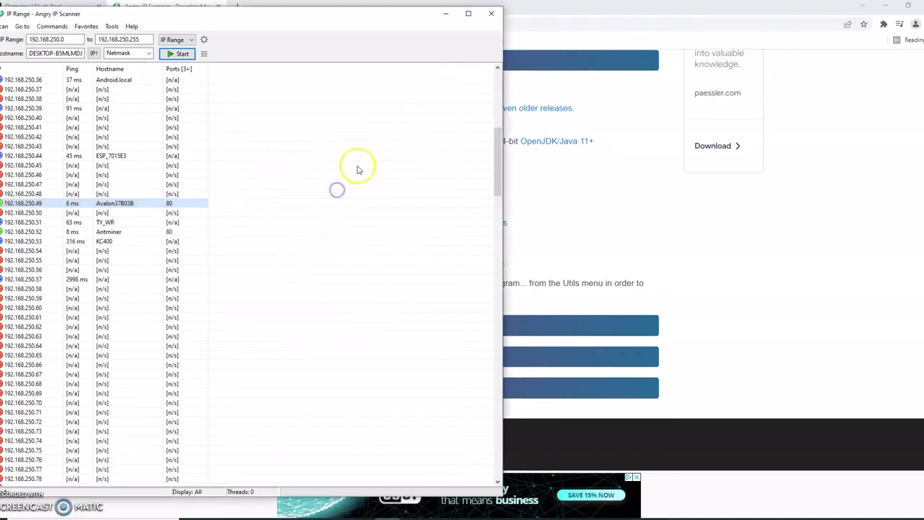
left_click(441, 16)
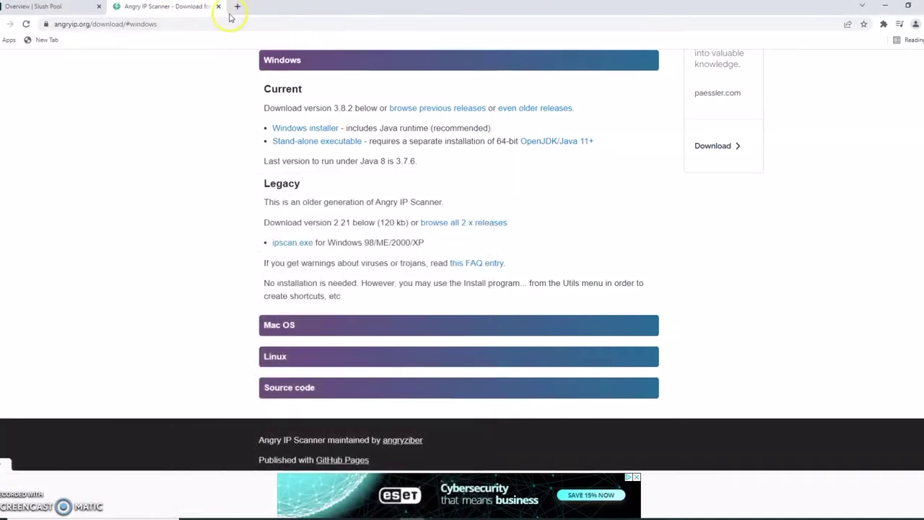
left_click(204, 23)
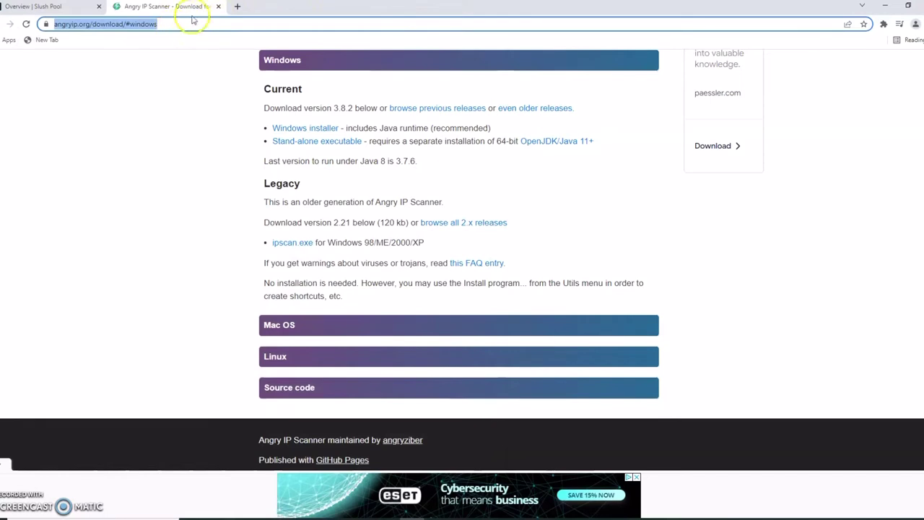
Replace the download tab with a new tab and load the pasted 192.168.250.49
left_click(236, 7)
left_click(218, 7)
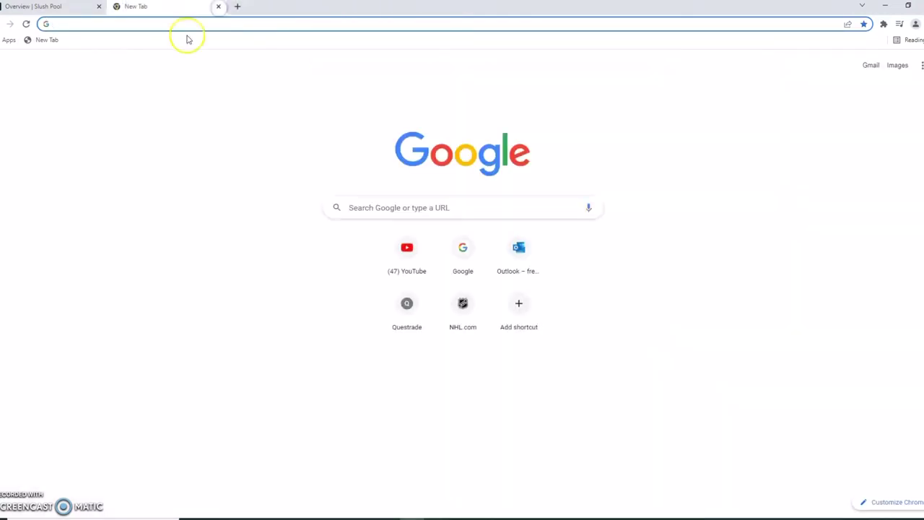
right_click(76, 26)
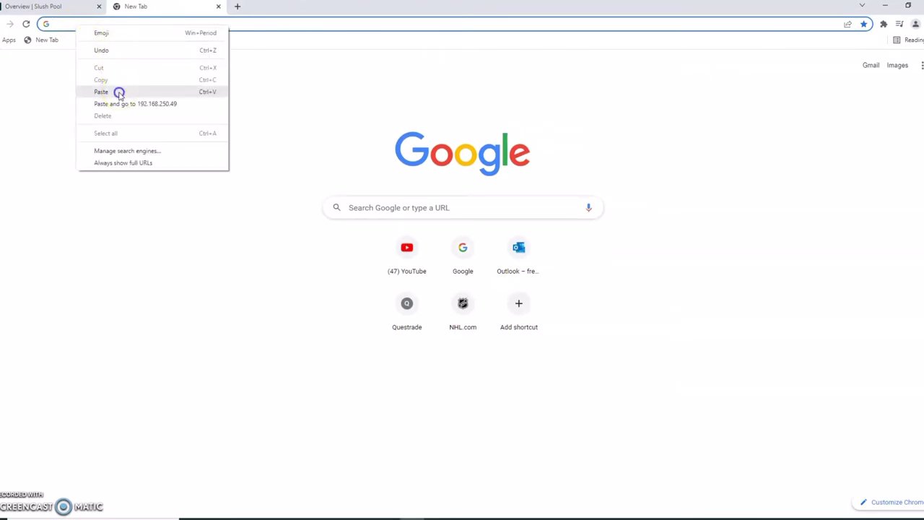
left_click(119, 92)
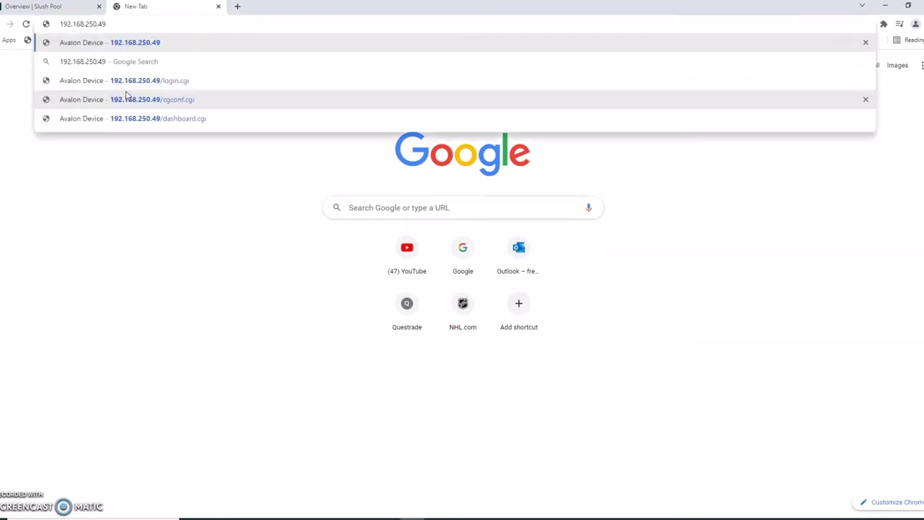
key("Return")
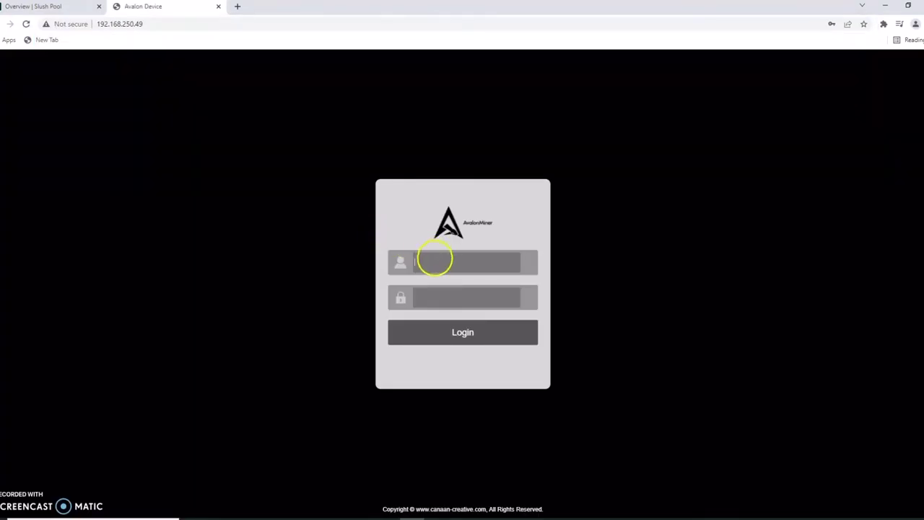
Log in to the AvalonMiner interface using the saved login credentials
left_click(434, 259)
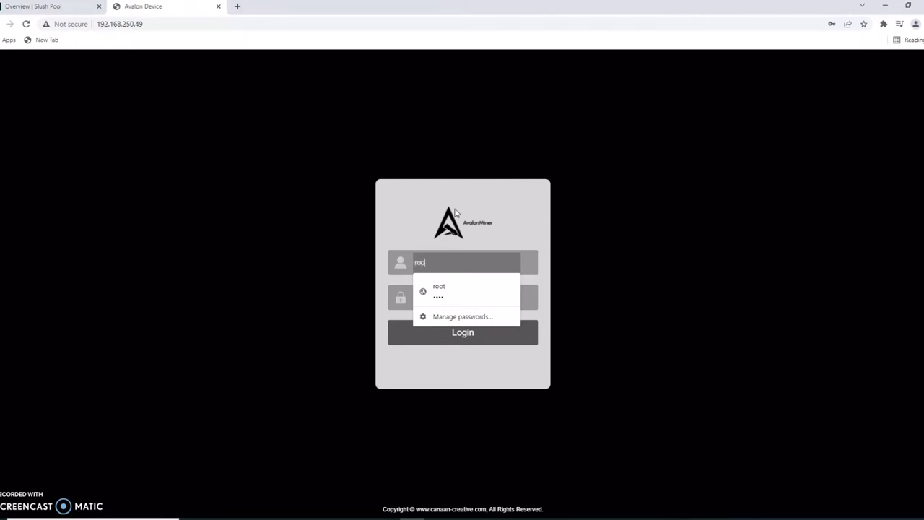
left_click(483, 291)
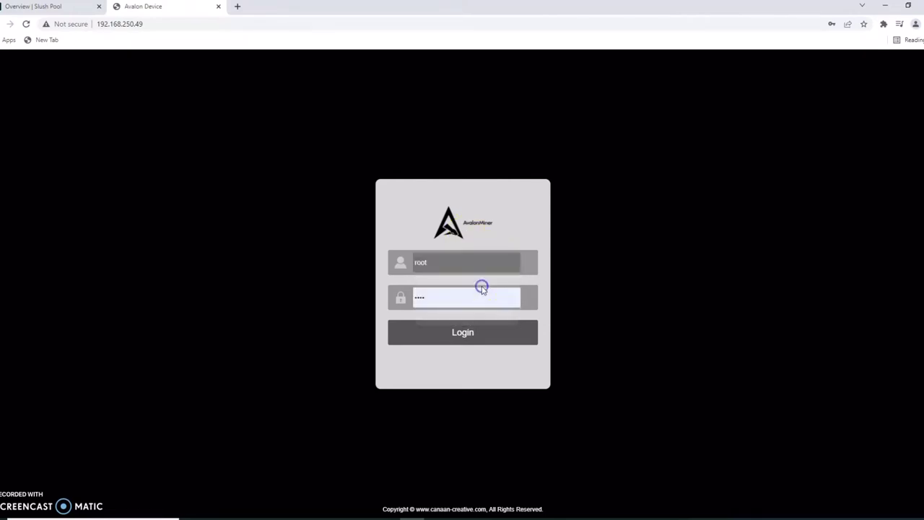
left_click(457, 344)
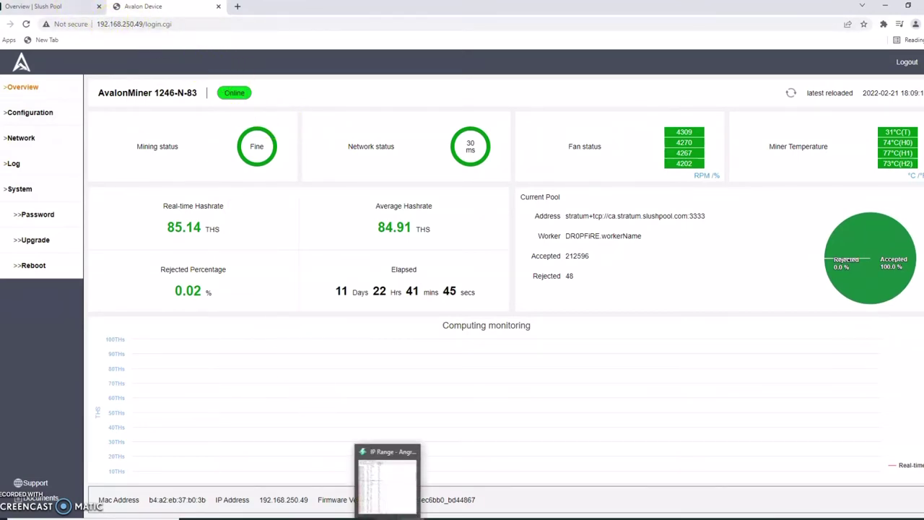
Copy the Antminer's IP 192.168.250.52 from its Angry IP Scanner details, then return to Chrome
left_click(387, 517)
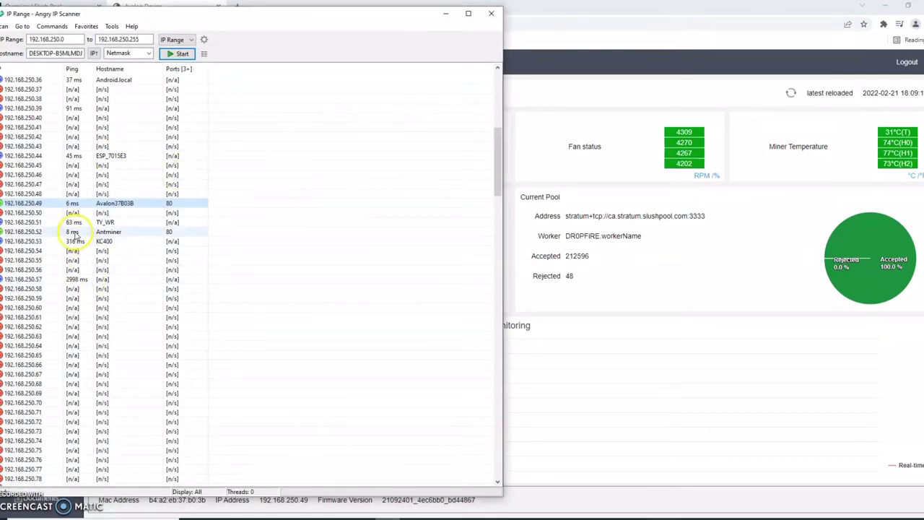
left_click(26, 231)
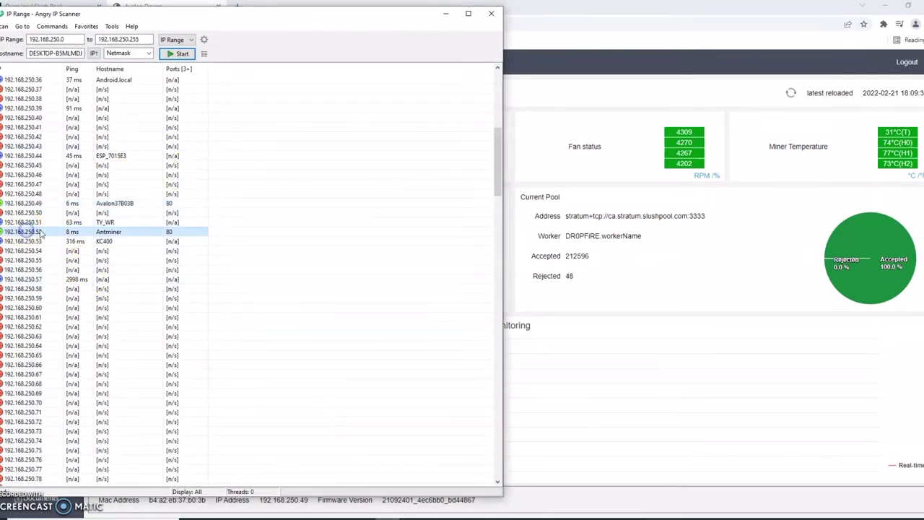
double_click(124, 234)
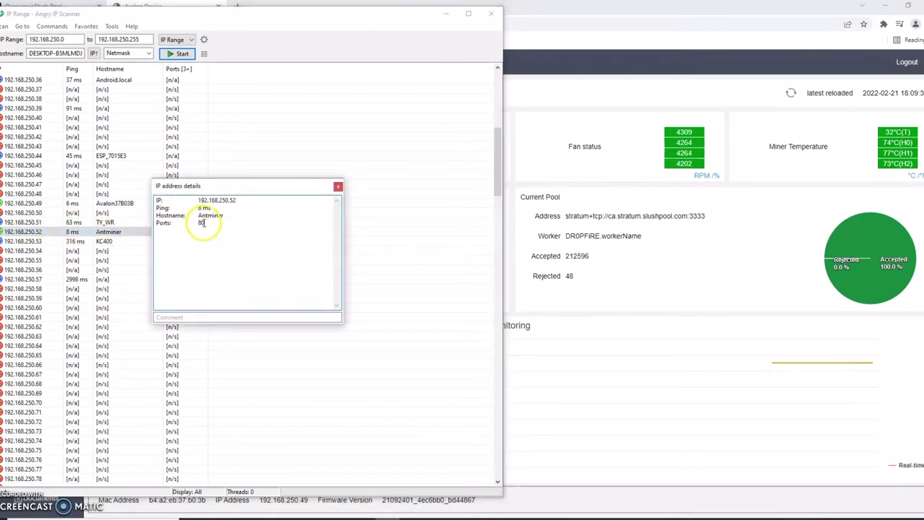
left_click_drag(246, 203, 194, 202)
right_click(193, 202)
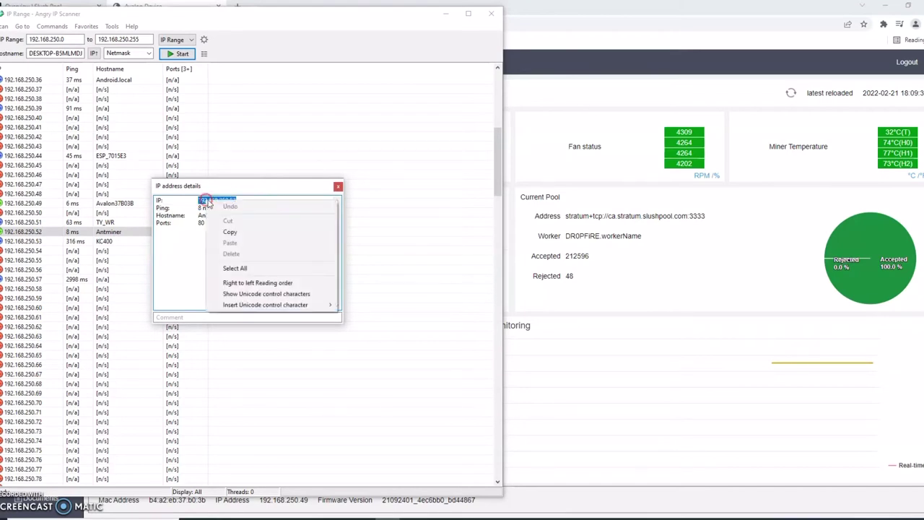
left_click(232, 229)
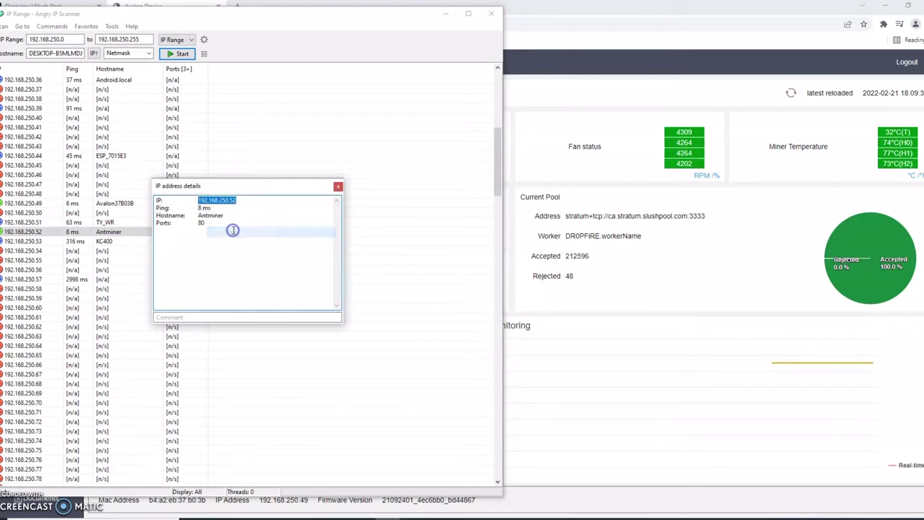
left_click(546, 11)
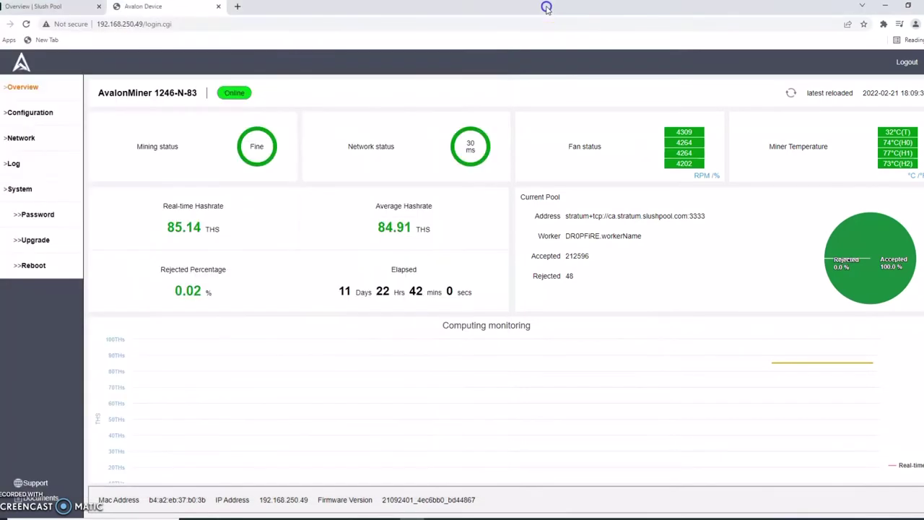
Open a new tab and load the pasted Antminer address 192.168.250.52
left_click(236, 7)
left_click(189, 24)
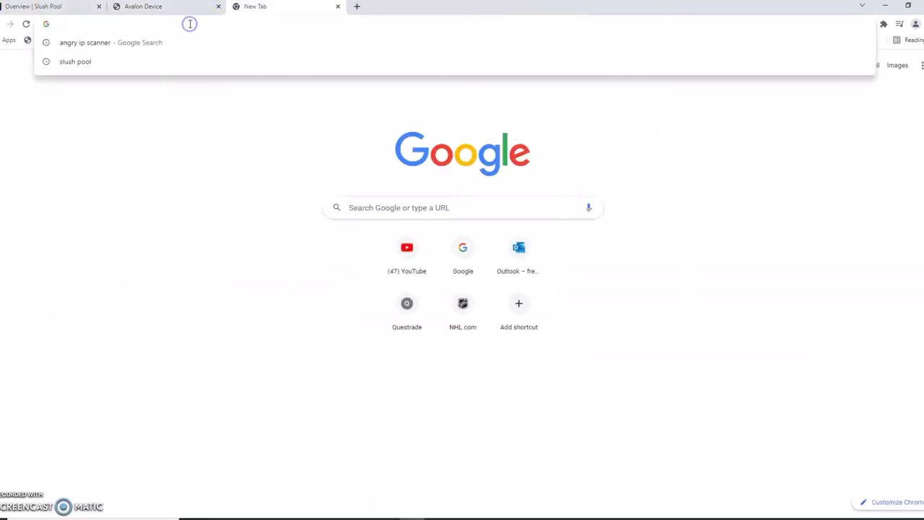
right_click(189, 24)
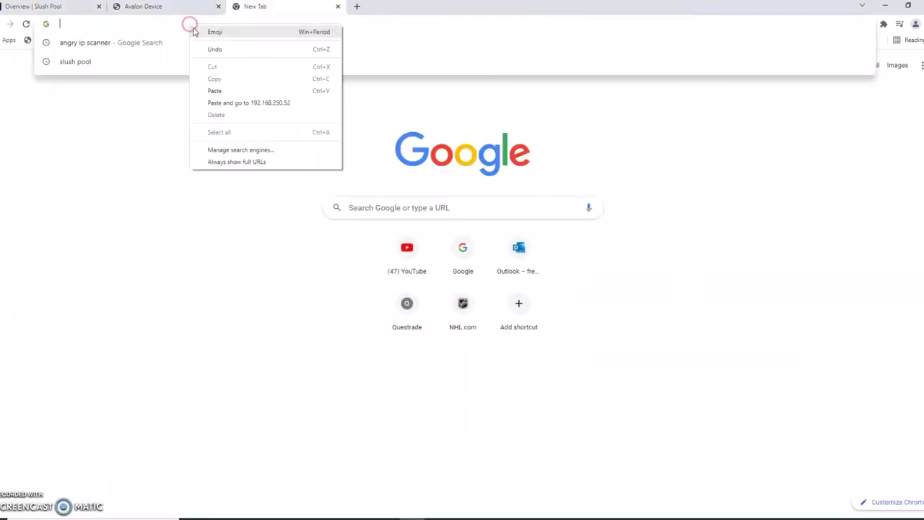
left_click(233, 92)
left_click(231, 176)
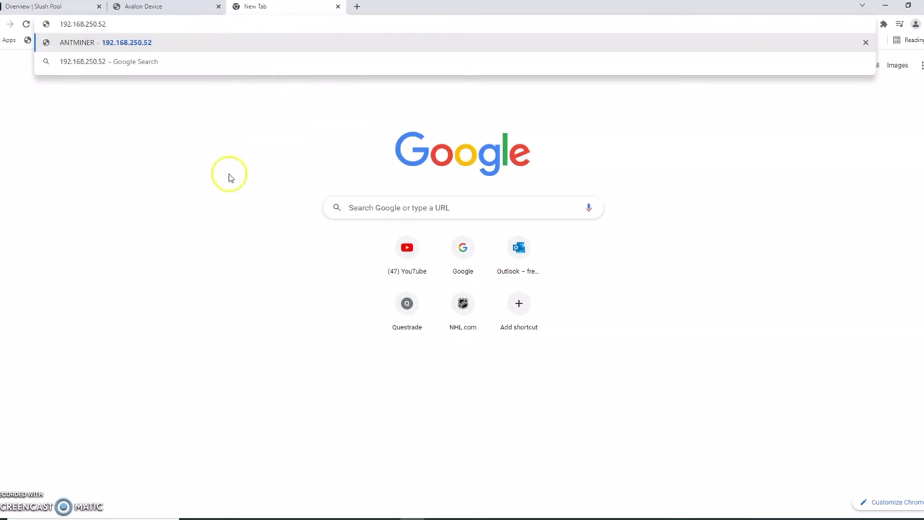
key("Return")
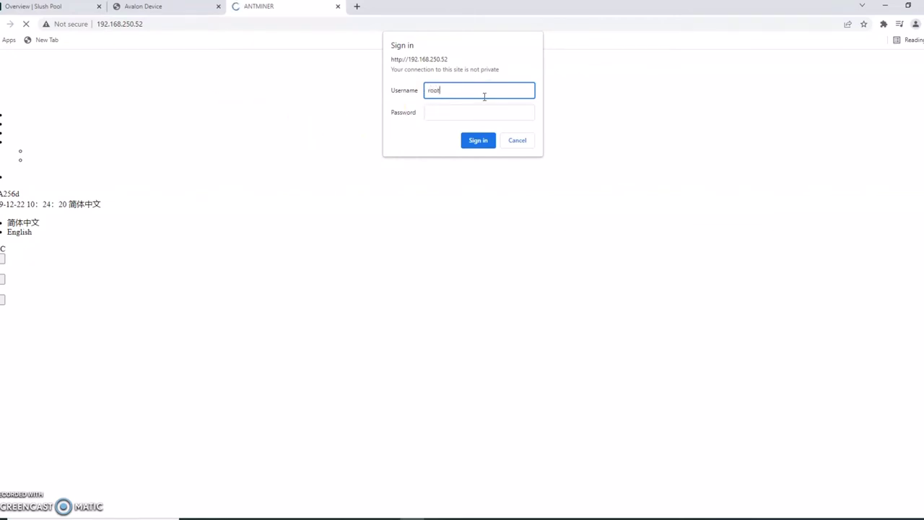
Sign in to the Antminer with its username and password
key("Tab")
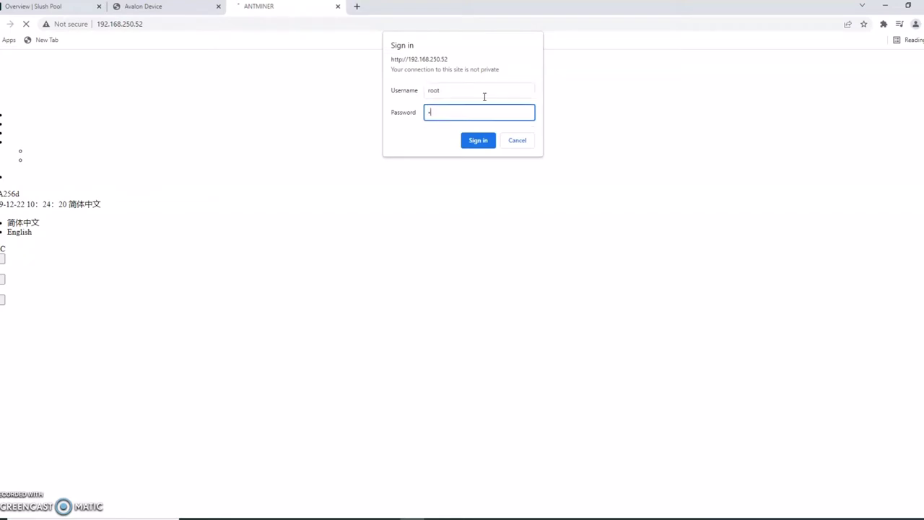
type("root")
left_click(477, 139)
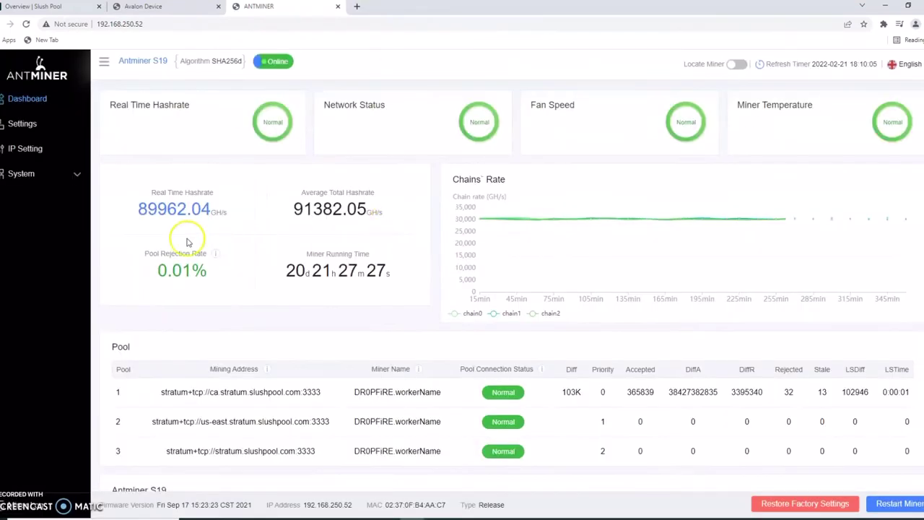
View the Avalon's pool Configuration page, then open the Antminer's Settings page
left_click(150, 9)
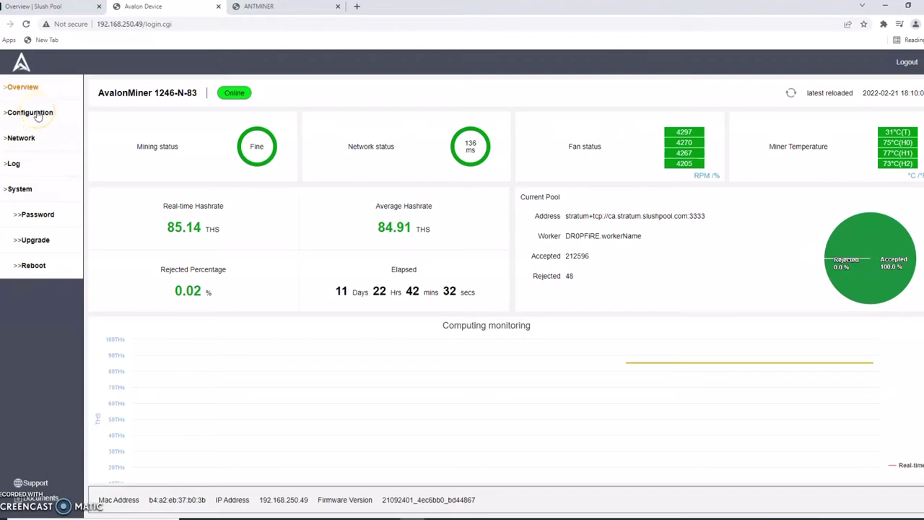
left_click(50, 115)
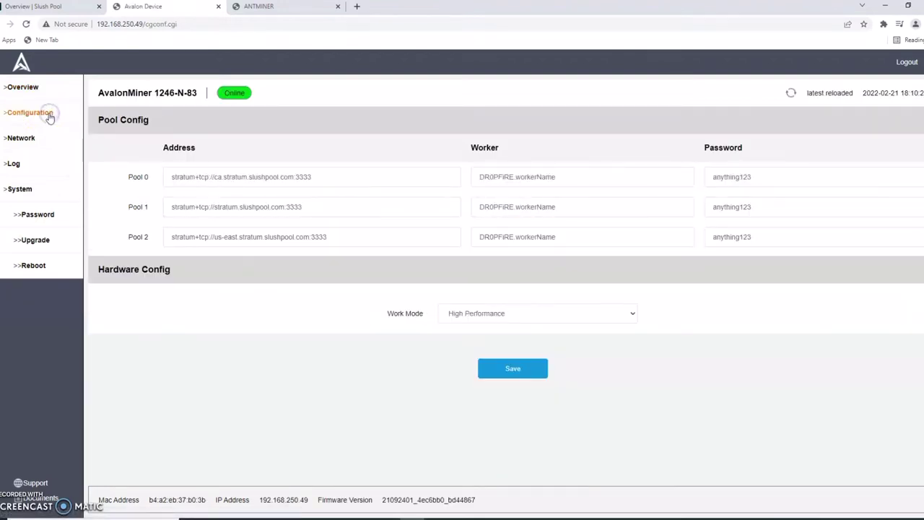
left_click(260, 8)
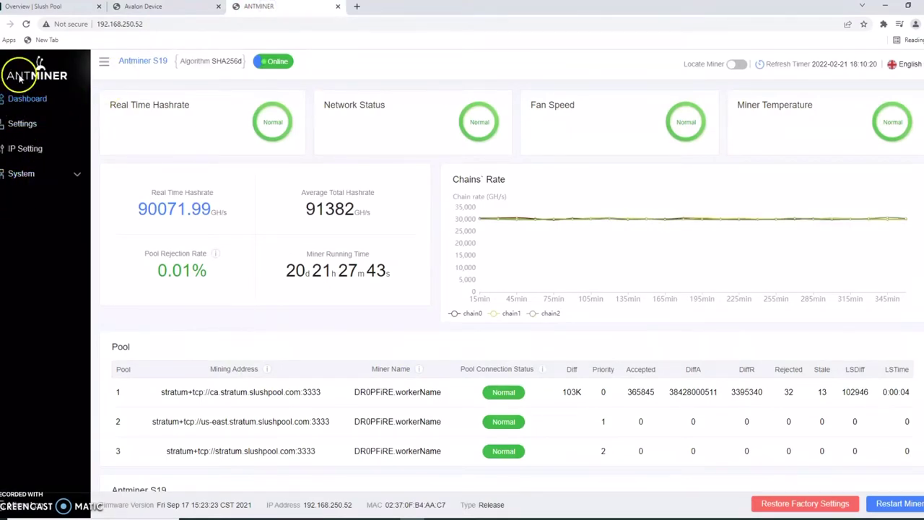
left_click(24, 124)
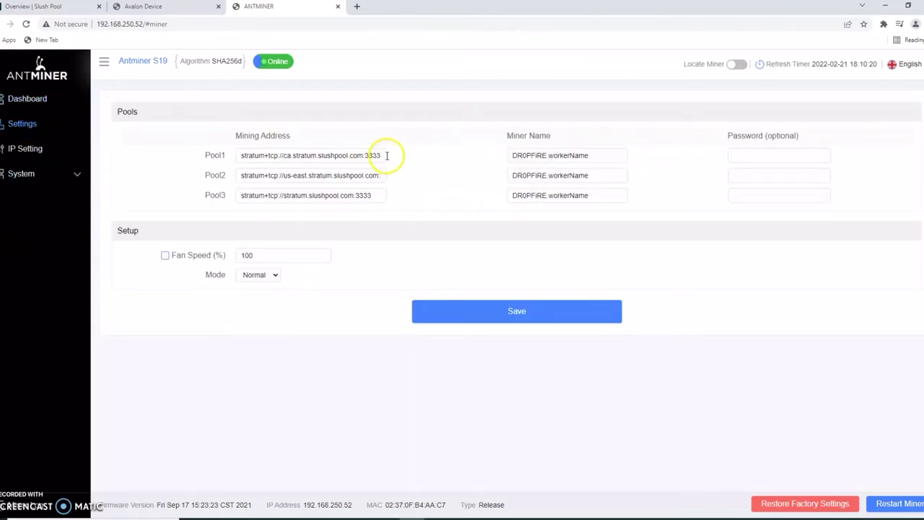
Erase the Antminer's three pool mining addresses, including the leftover 3333 in Pool2
left_click_drag(386, 155, 154, 135)
key("BackSpace")
left_click_drag(382, 174, 210, 148)
key("BackSpace")
left_click_drag(383, 195, 207, 176)
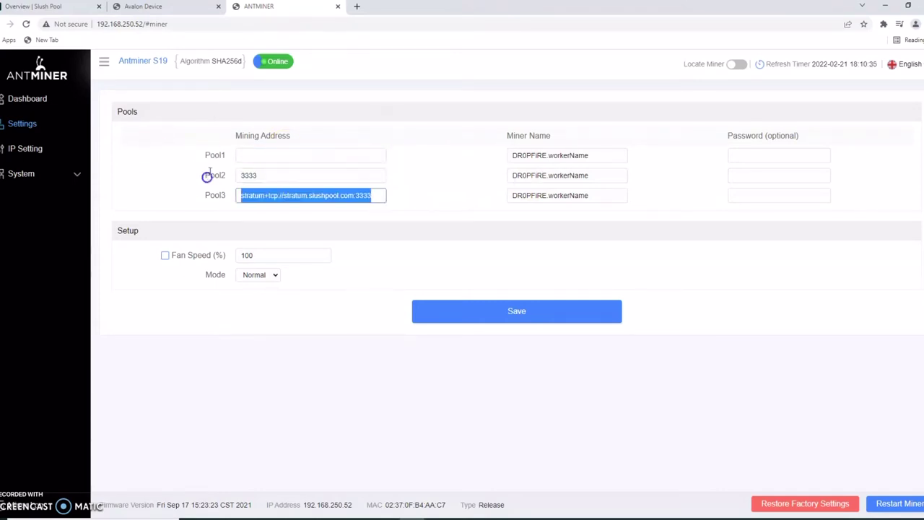
key("BackSpace")
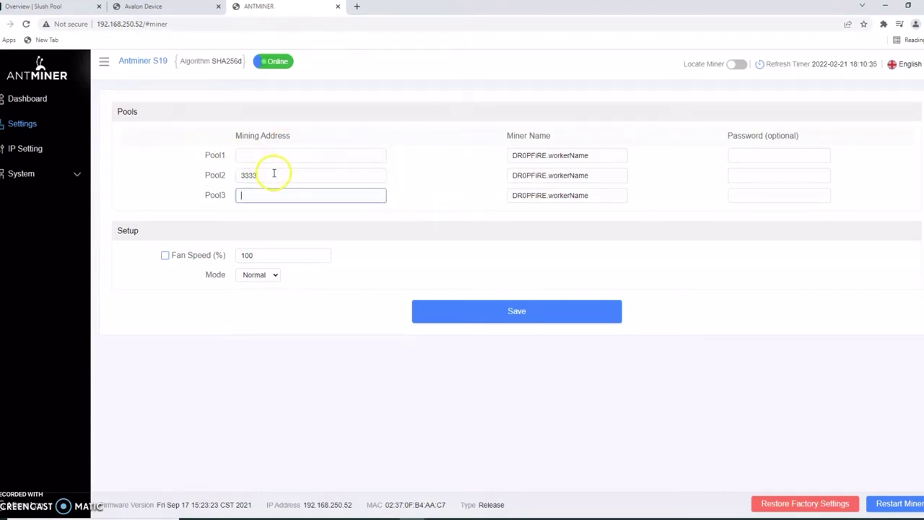
double_click(273, 174)
key("BackSpace")
Erase the Antminer's three pool miner names
left_click_drag(620, 155, 352, 130)
key("BackSpace")
left_click_drag(592, 176, 412, 200)
key("BackSpace")
left_click_drag(584, 197, 433, 207)
key("BackSpace")
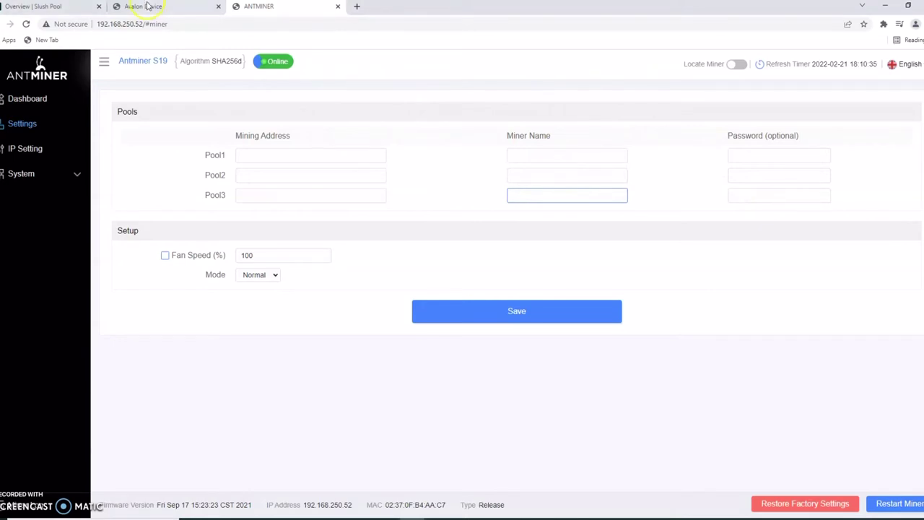
On the Avalon Pool Config, erase the Pool 0, 1 and 2 addresses
left_click(149, 7)
left_click_drag(366, 177, 25, 143)
key("ctrl+c")
key("BackSpace")
left_click_drag(354, 207, 104, 182)
key("BackSpace")
left_click_drag(365, 239, 148, 213)
key("BackSpace")
Erase the Avalon's Pool 0, 1 and 2 worker names
left_click_drag(588, 180, 166, 135)
key("BackSpace")
left_click_drag(570, 209, 350, 193)
key("BackSpace")
left_click_drag(594, 234, 396, 198)
key("BackSpace")
Erase the Avalon's Pool 0, 1 and 2 passwords
left_click_drag(786, 166, 659, 169)
left_click_drag(759, 180, 612, 176)
key("BackSpace")
left_click_drag(773, 216, 631, 190)
key("BackSpace")
left_click_drag(757, 231, 667, 228)
key("BackSpace")
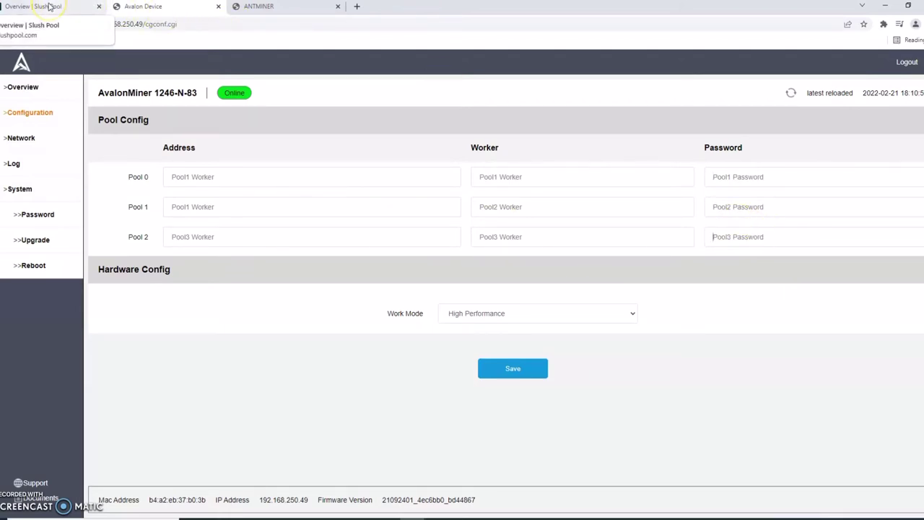
Open Slush Pool's Connect Workers instructions for the Canada location and select its stratum URL
left_click(49, 7)
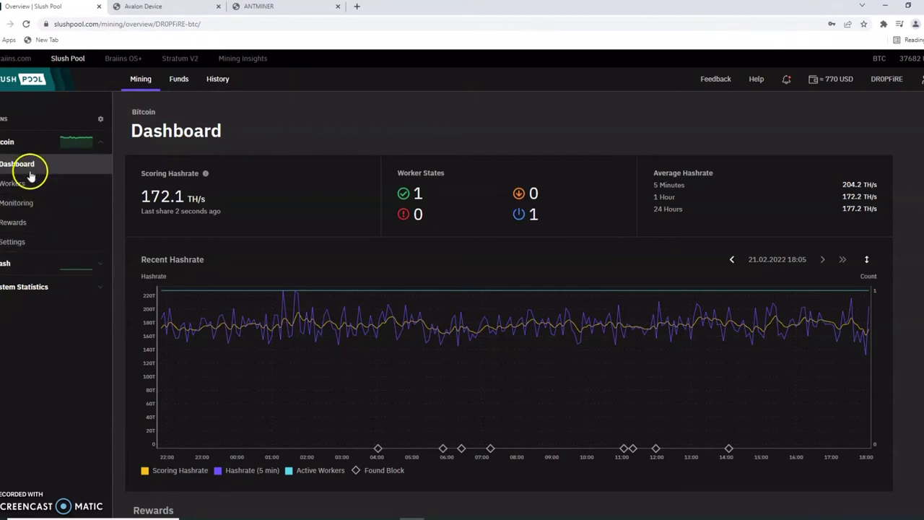
left_click(16, 183)
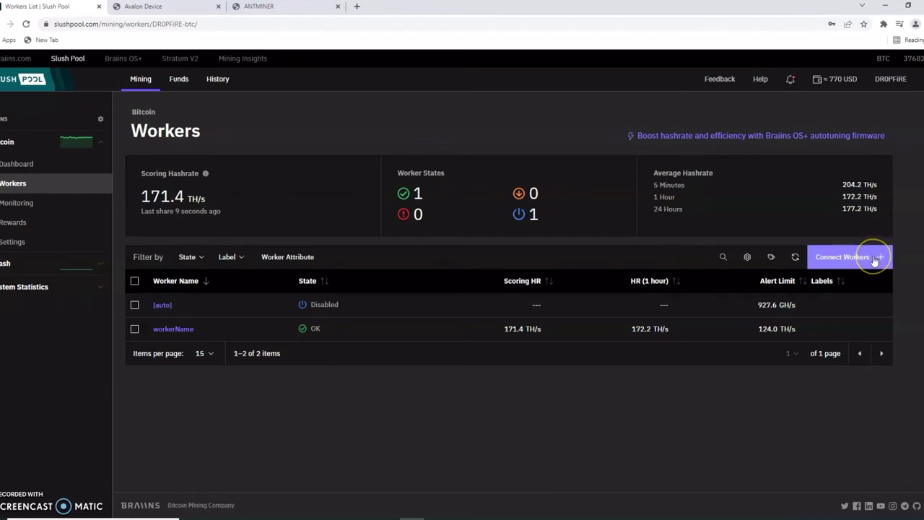
left_click(873, 259)
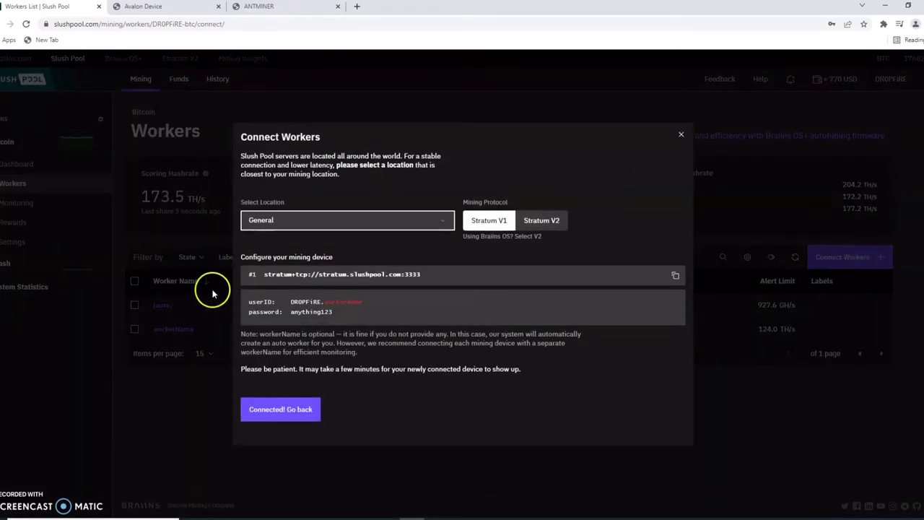
left_click(308, 217)
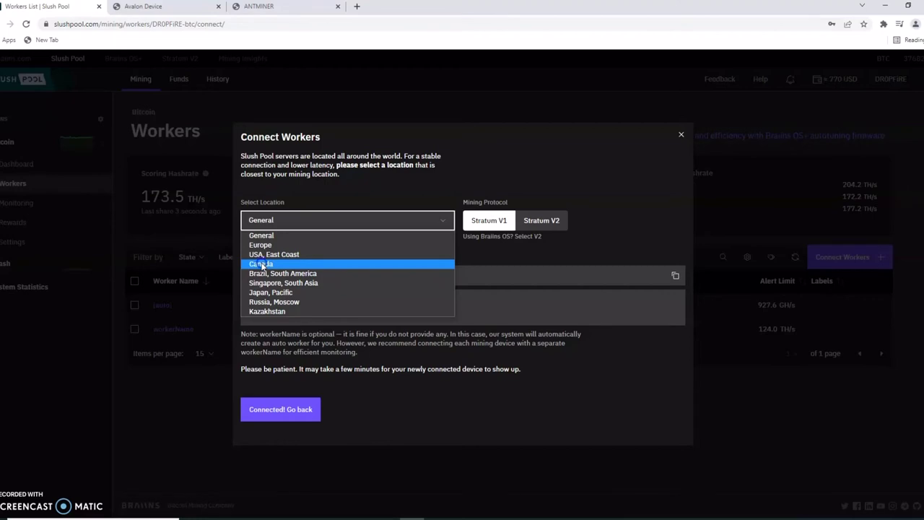
left_click(262, 264)
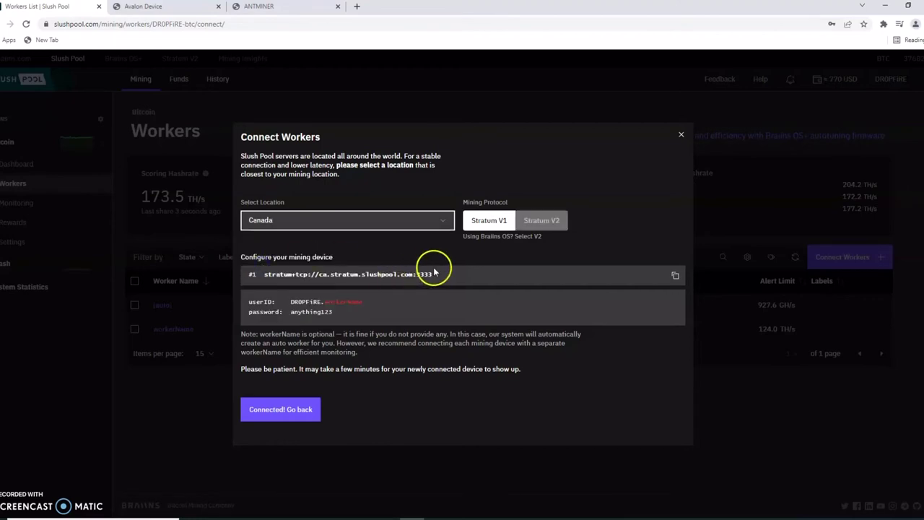
left_click_drag(432, 275, 296, 277)
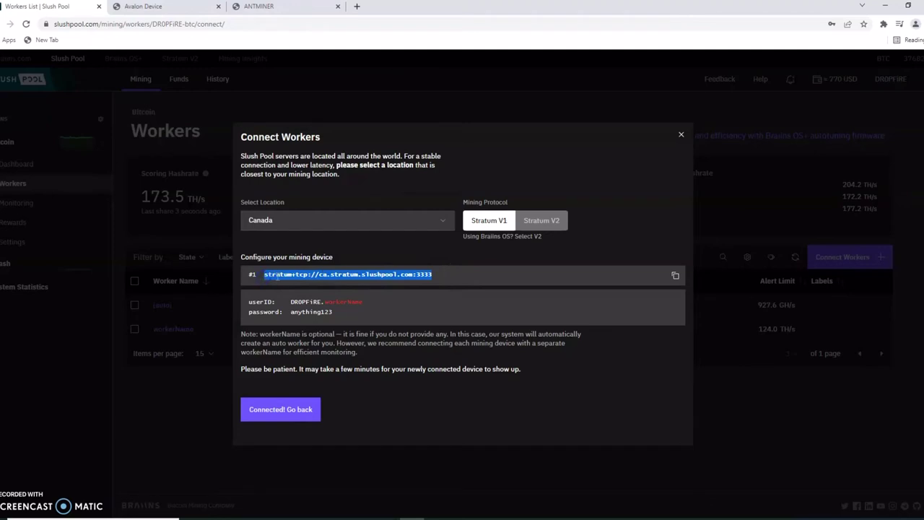
Copy stratum+tcp://ca.stratum.slushpool.com:3333 into Avalon's Pool 0 Address and Antminer's Pool1 Mining Address
right_click(277, 279)
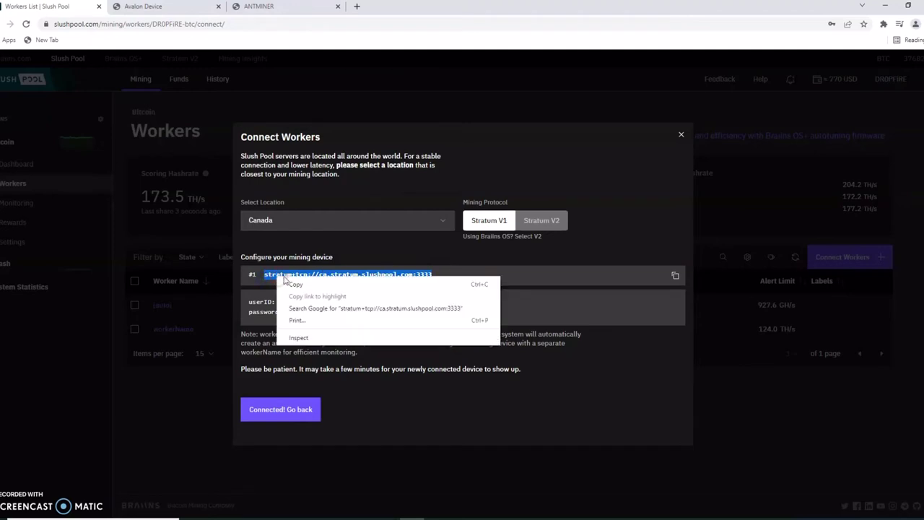
left_click(299, 285)
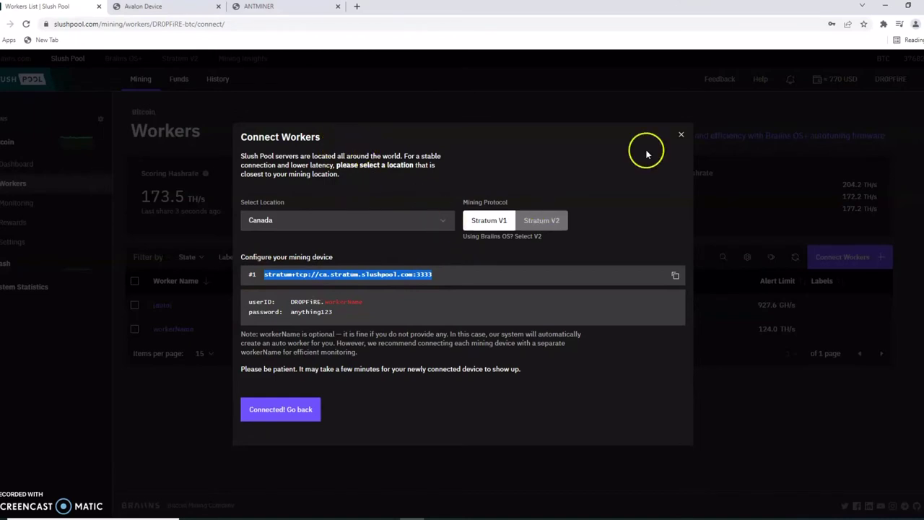
left_click(174, 7)
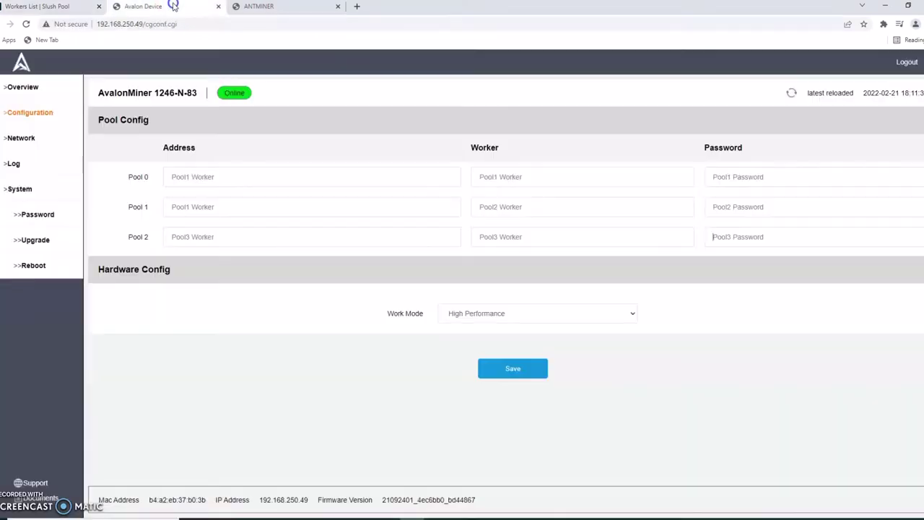
right_click(201, 177)
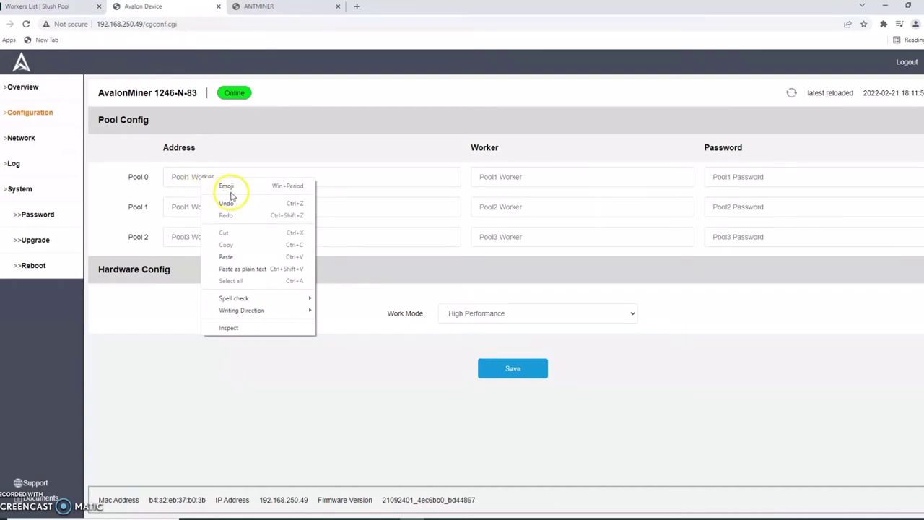
left_click(246, 257)
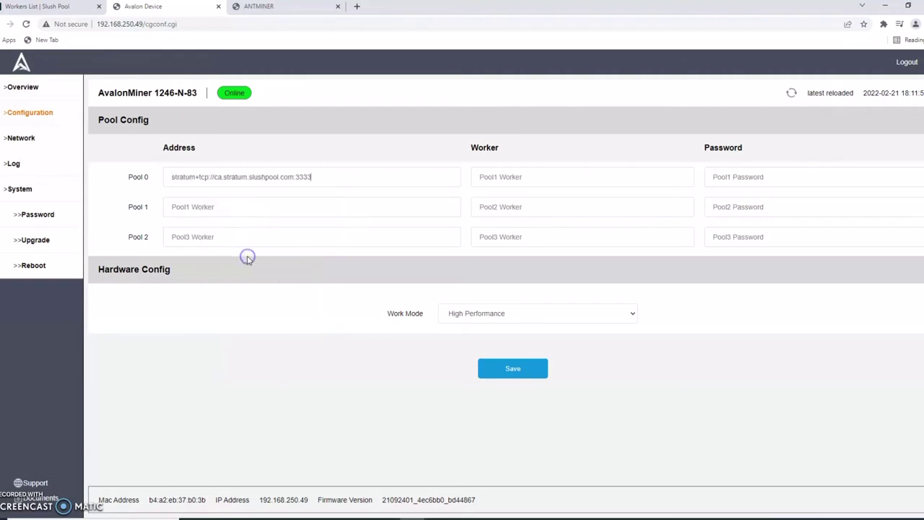
left_click(260, 7)
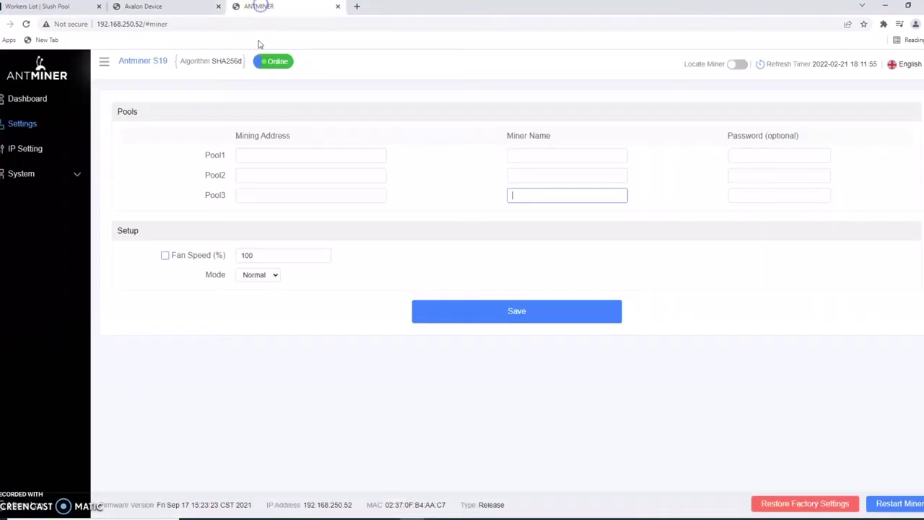
right_click(267, 158)
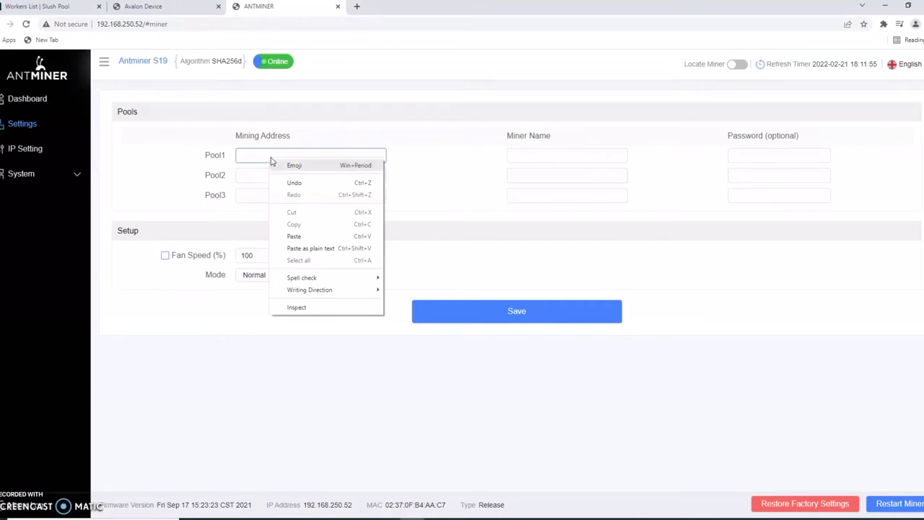
left_click(306, 236)
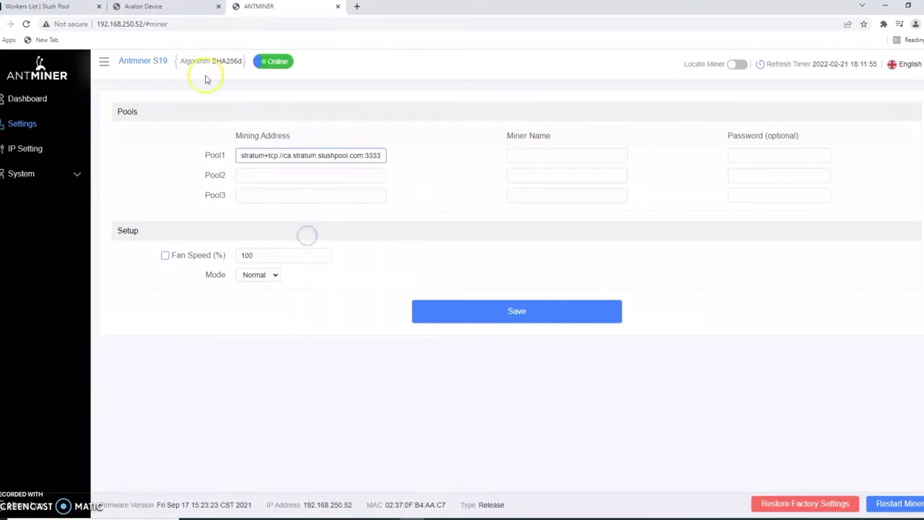
Switch Slush Pool's location to Europe and copy its stratum URL
left_click(47, 8)
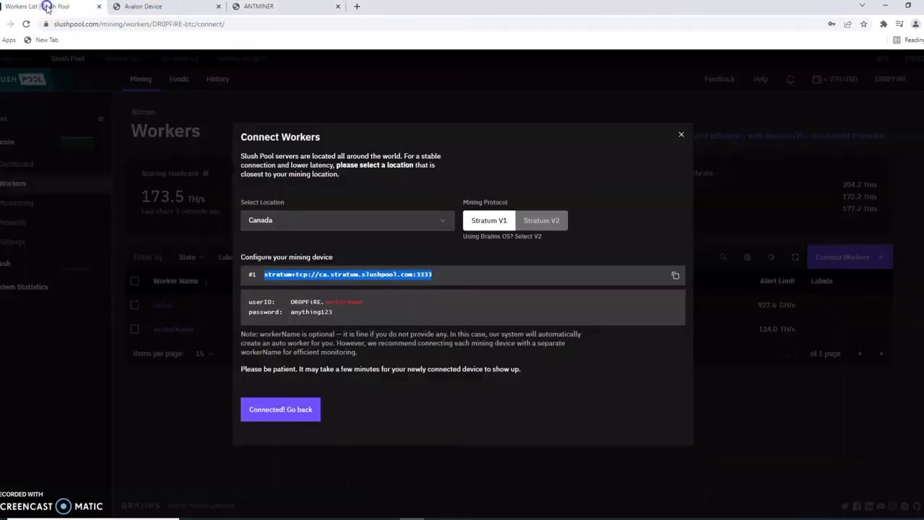
left_click(459, 267)
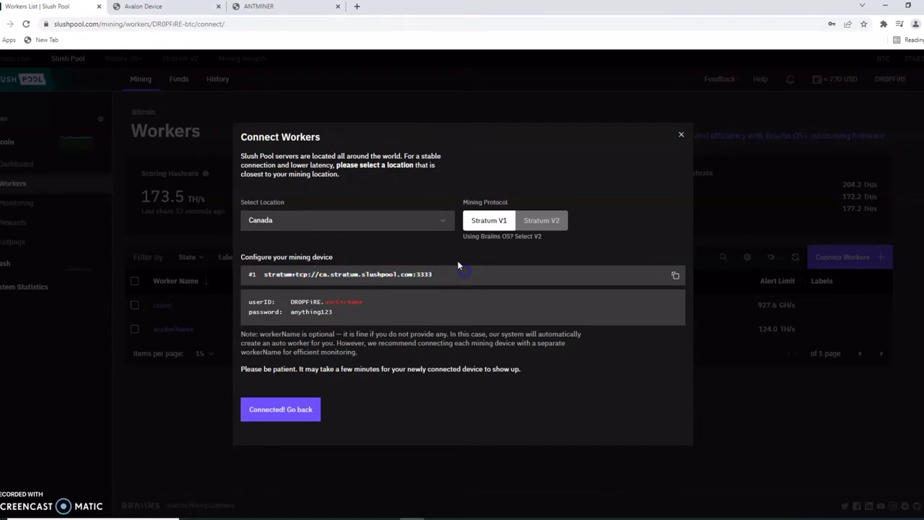
left_click(432, 222)
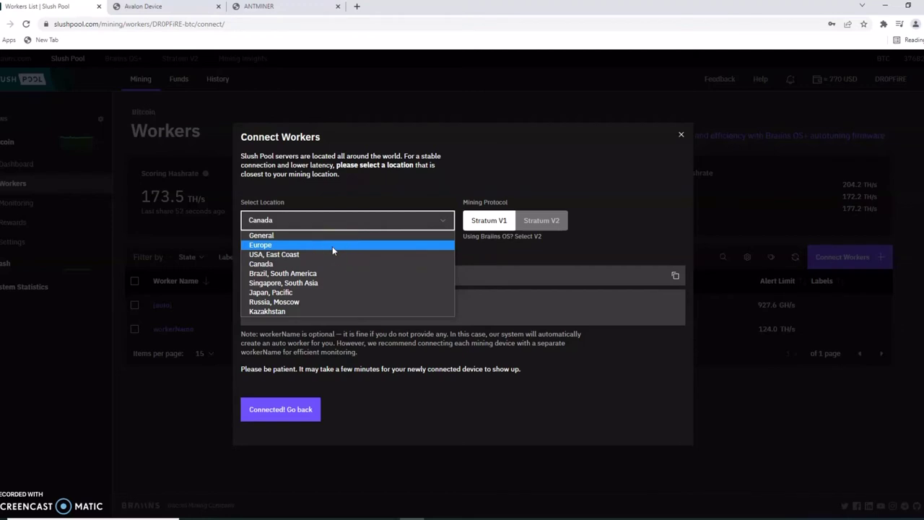
left_click(332, 247)
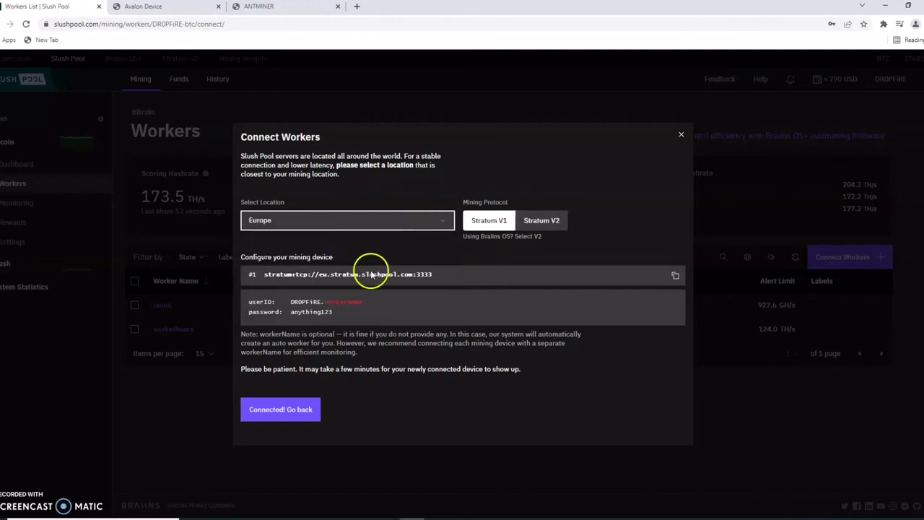
left_click_drag(461, 274, 265, 283)
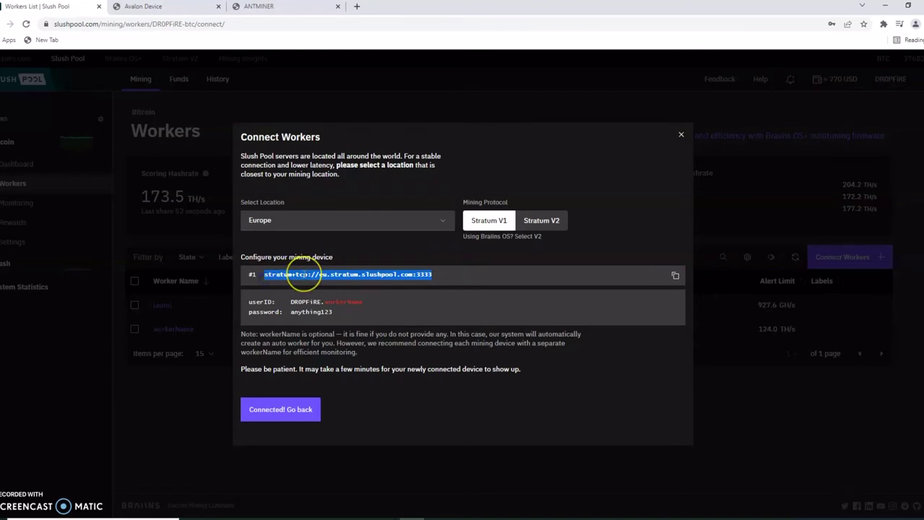
right_click(303, 275)
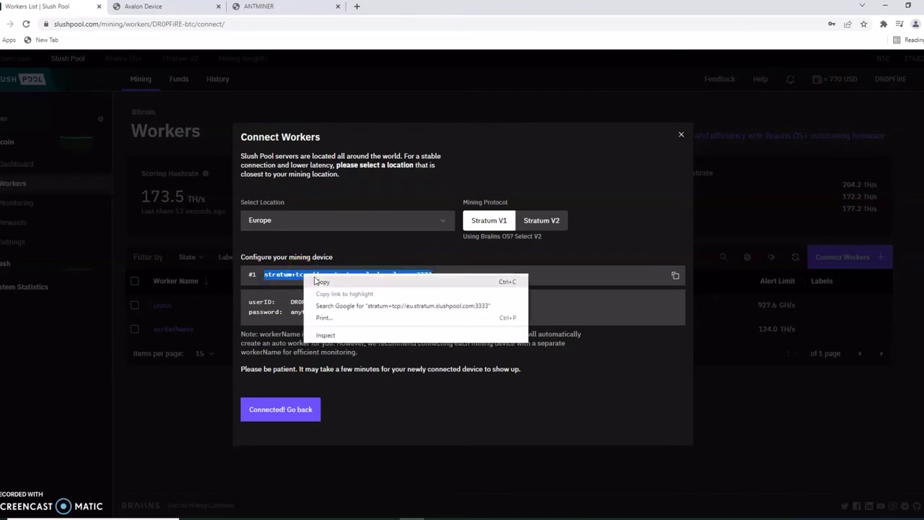
left_click(320, 283)
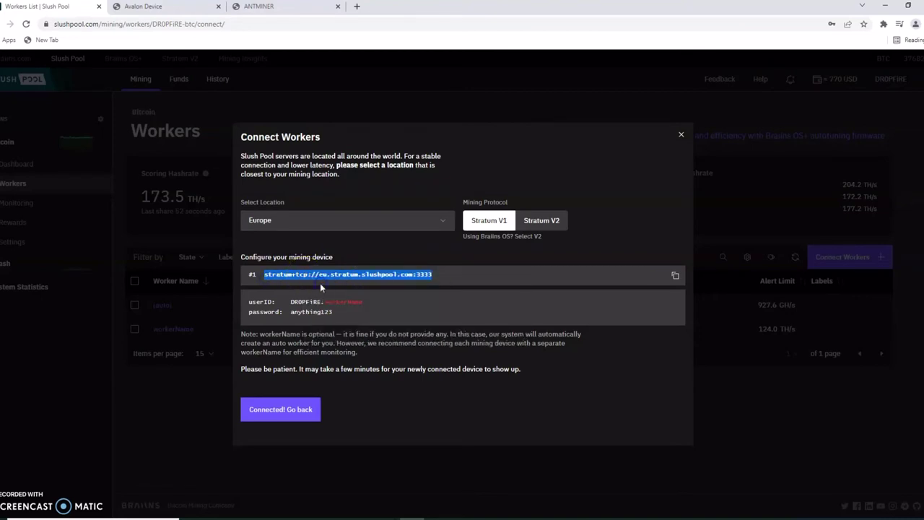
Paste the Europe URL into Avalon's Pool 1 Address and Antminer's Pool2 Mining Address
left_click(174, 7)
right_click(203, 211)
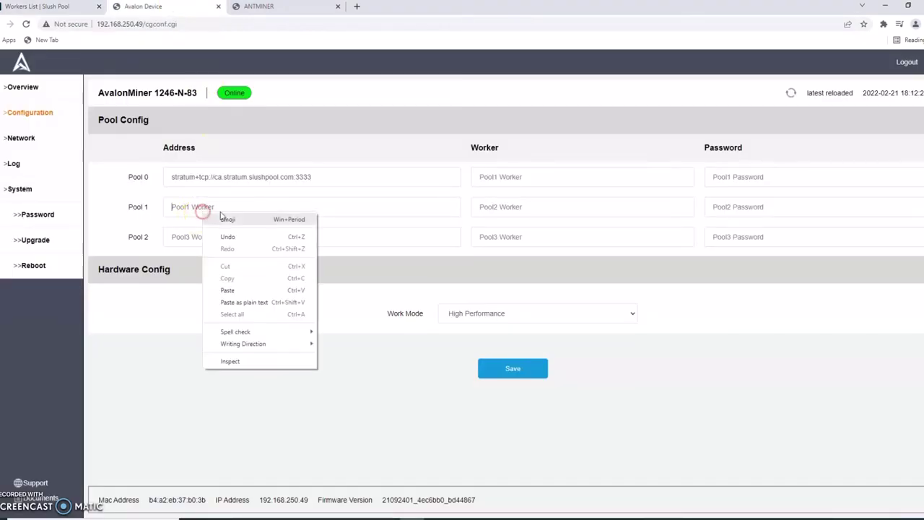
left_click(249, 289)
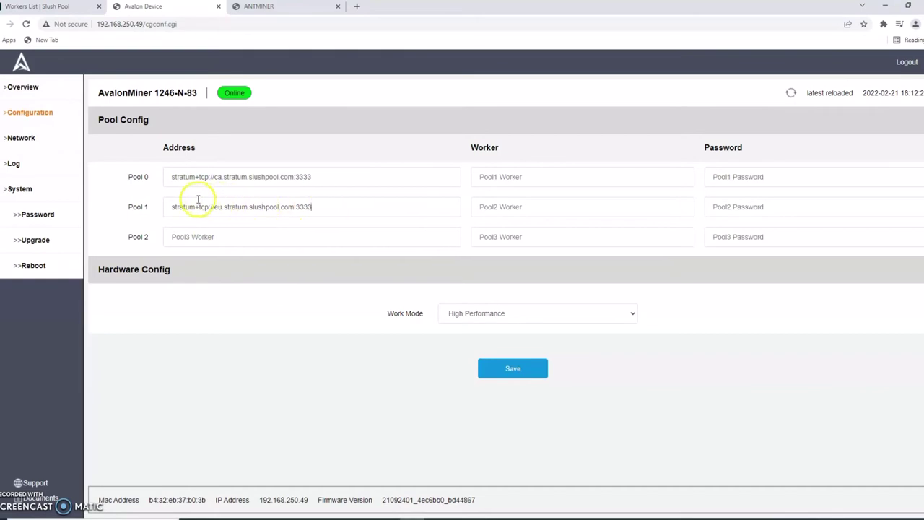
left_click(246, 7)
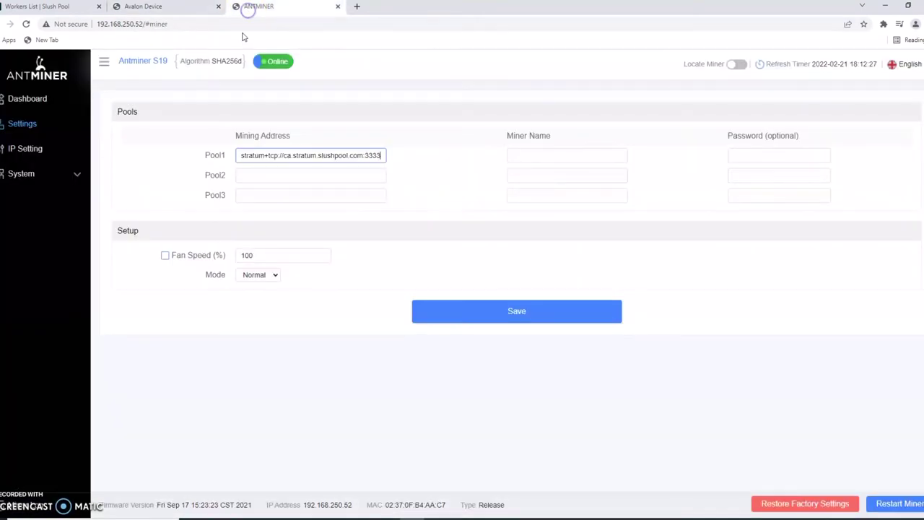
left_click(291, 177)
right_click(277, 180)
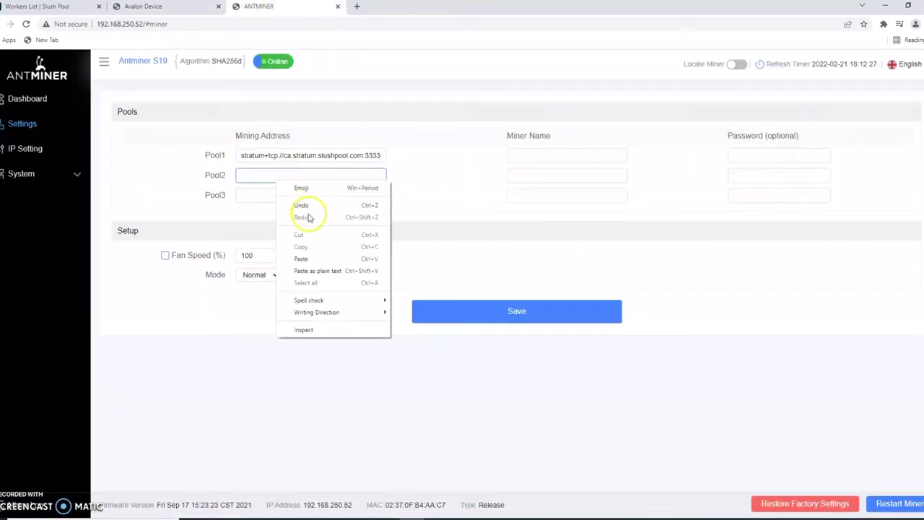
left_click(301, 259)
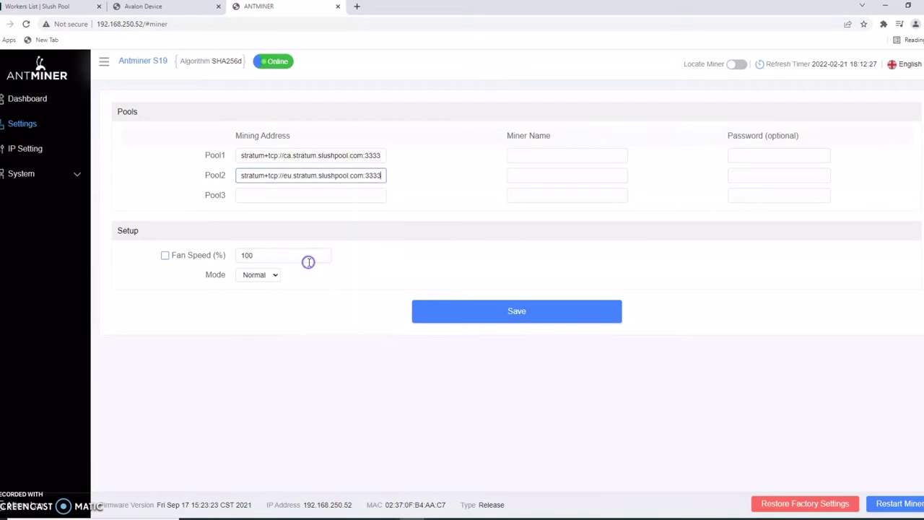
Switch Slush Pool's location to General and copy stratum+tcp://stratum.slushpool.com:3333
left_click(75, 7)
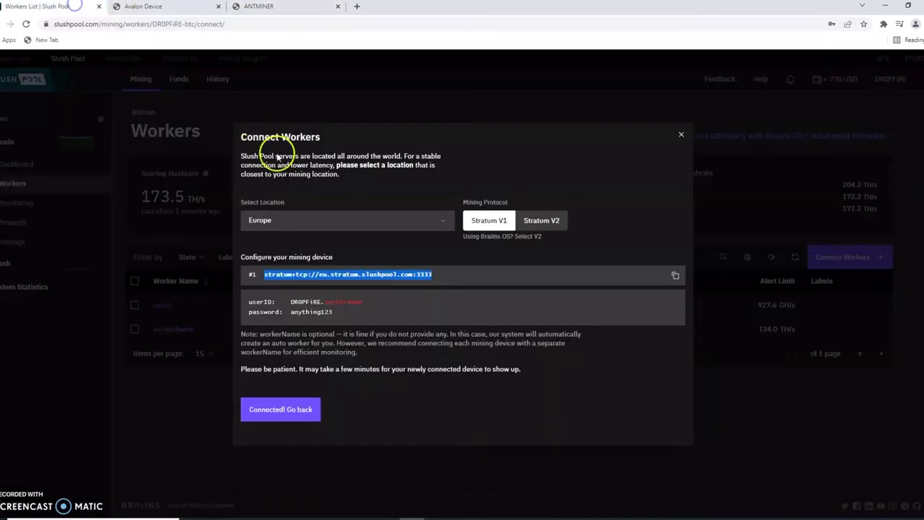
left_click(353, 226)
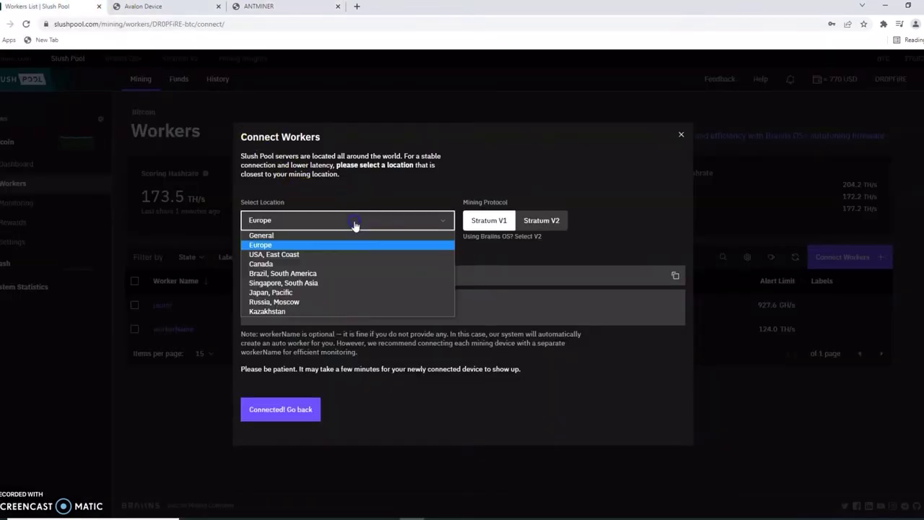
left_click(354, 237)
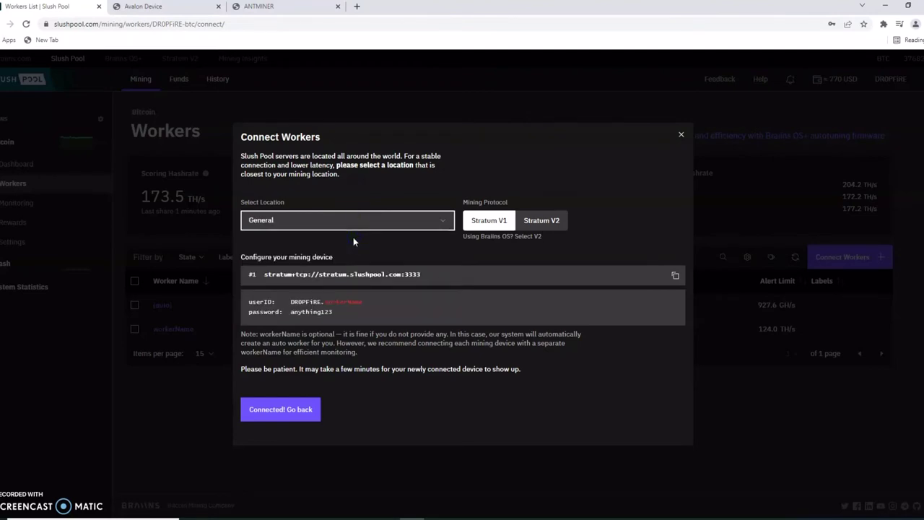
left_click_drag(423, 274, 264, 281)
right_click(273, 273)
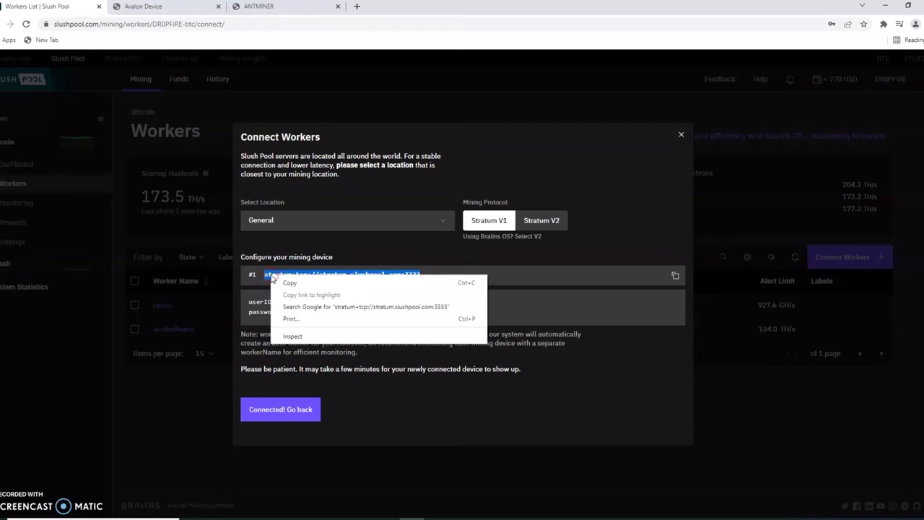
left_click(303, 286)
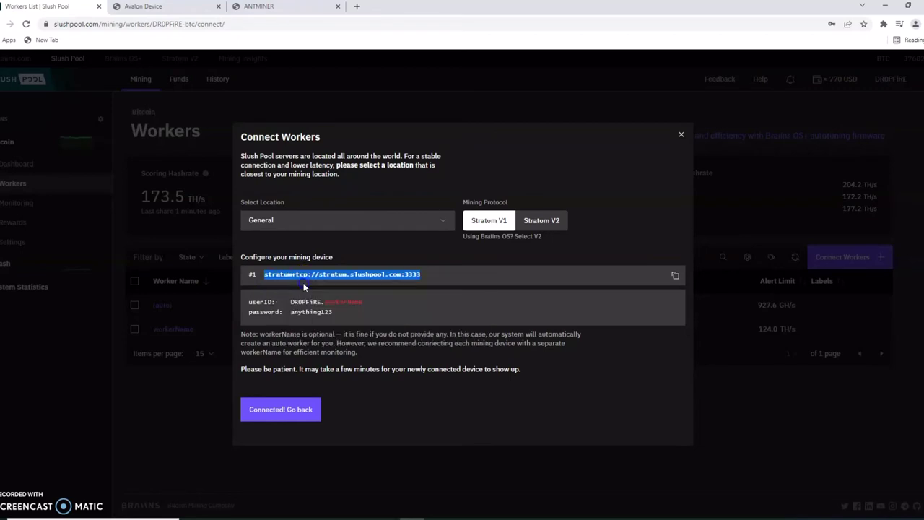
Paste the General URL into Avalon's Pool 2 Address and Antminer's Pool3 Mining Address
left_click(148, 7)
right_click(217, 238)
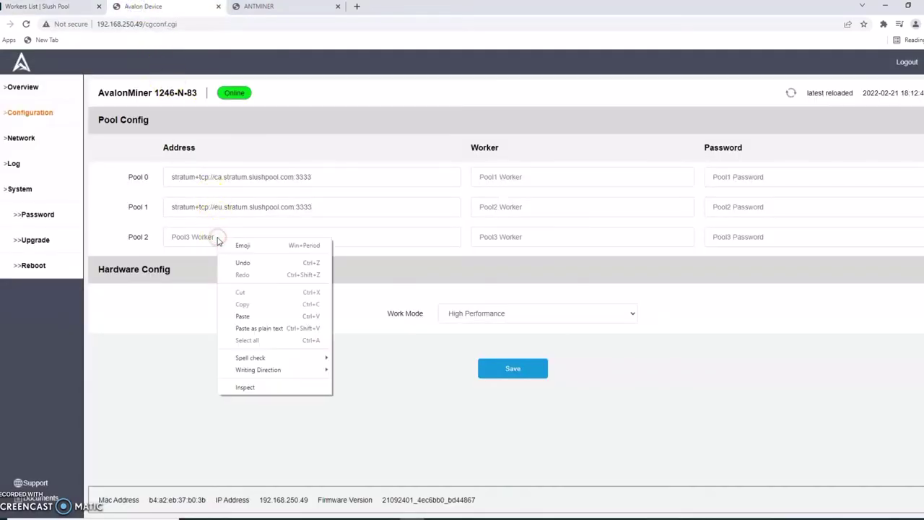
left_click(254, 316)
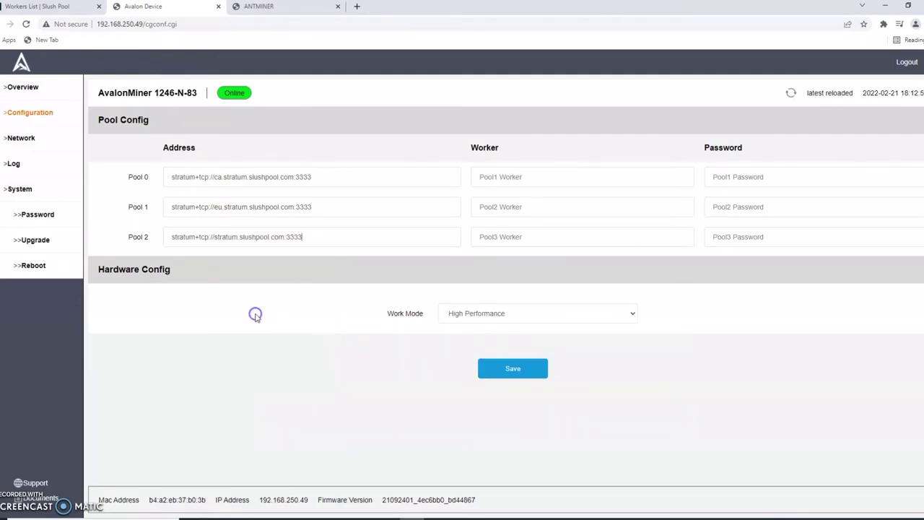
left_click(259, 6)
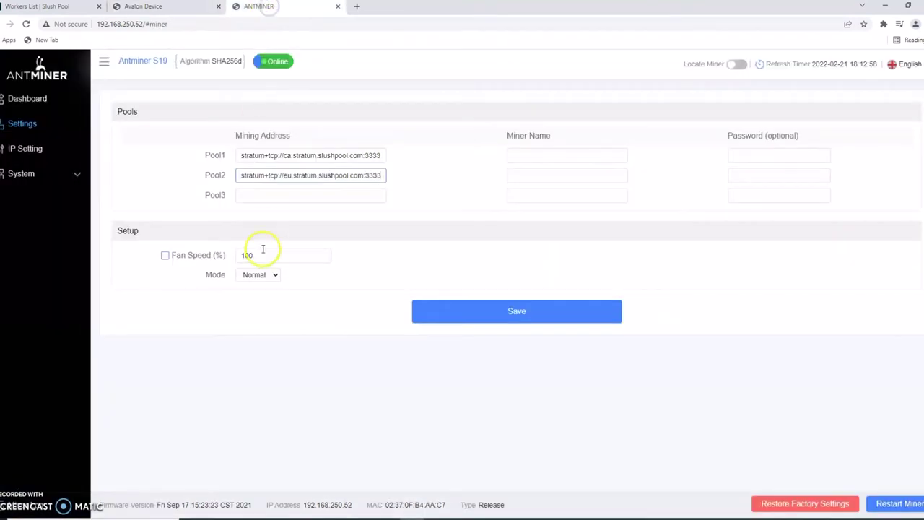
right_click(273, 195)
left_click(298, 272)
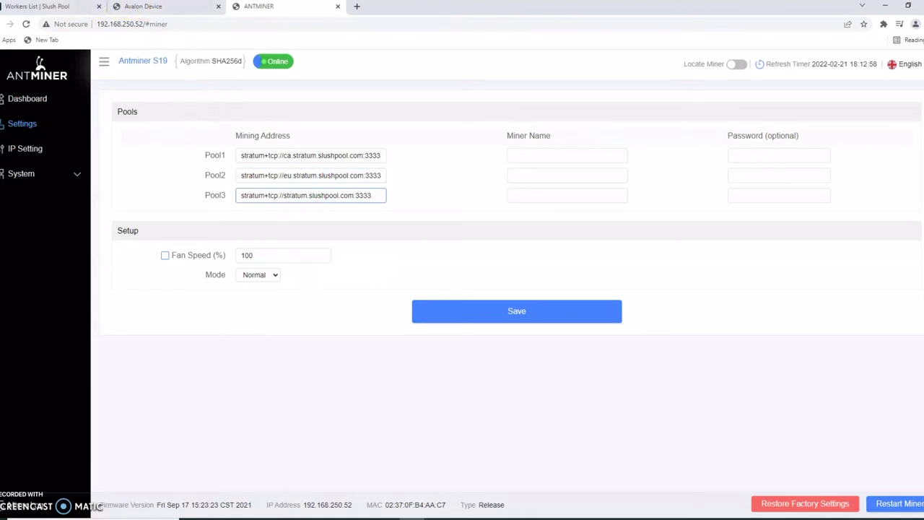
Select the worker user ID in Slush Pool's Connect Workers instructions and bring up Copy
left_click(41, 7)
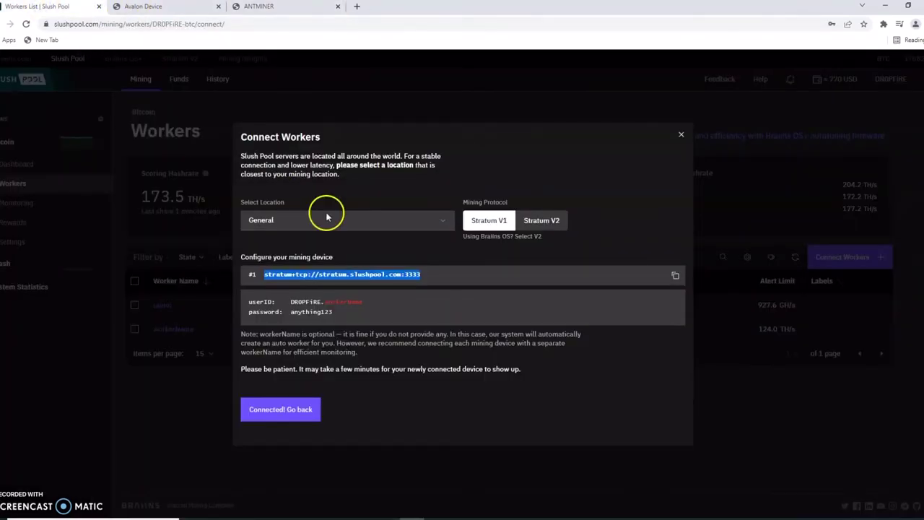
left_click(467, 276)
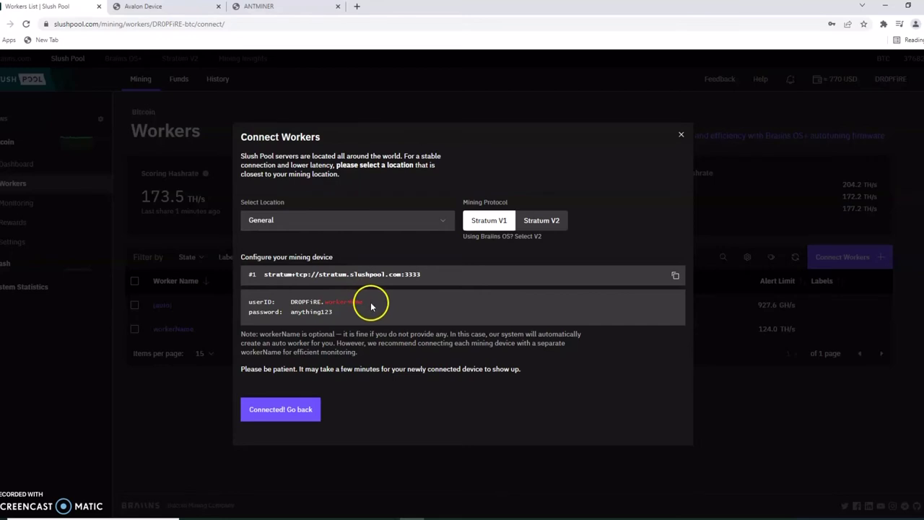
mouse_move(366, 303)
left_mouse_down()
mouse_move(325, 303)
mouse_move(376, 309)
left_mouse_up()
left_click_drag(368, 303, 306, 304)
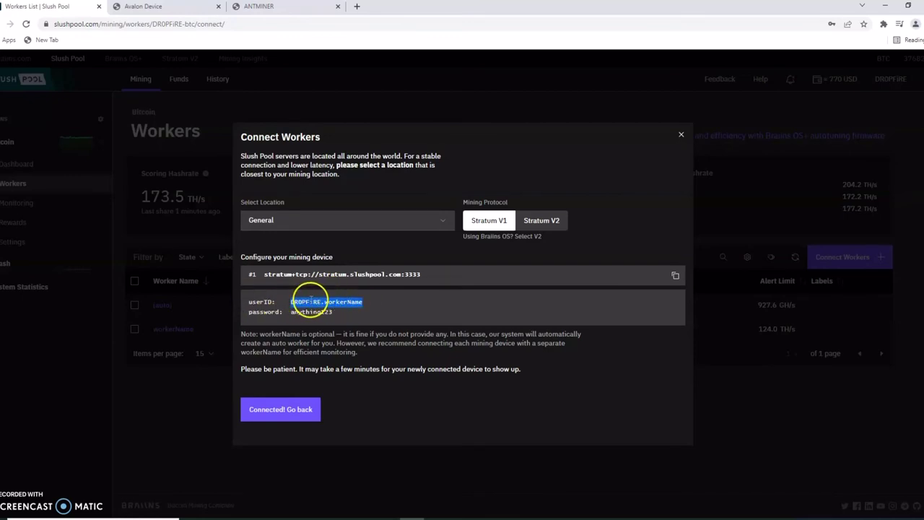
right_click(313, 302)
Copy the user ID and paste it into all three Avalon pool Worker fields
left_click(332, 308)
left_click(162, 6)
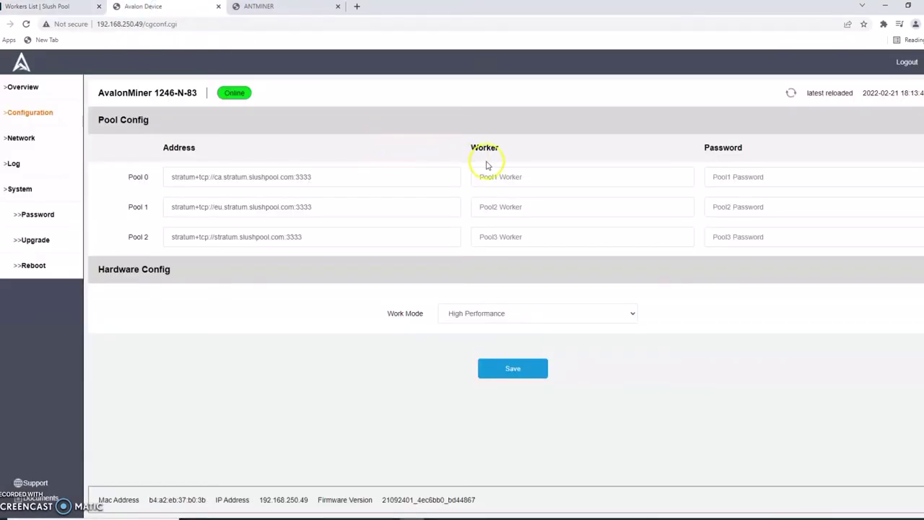
right_click(517, 176)
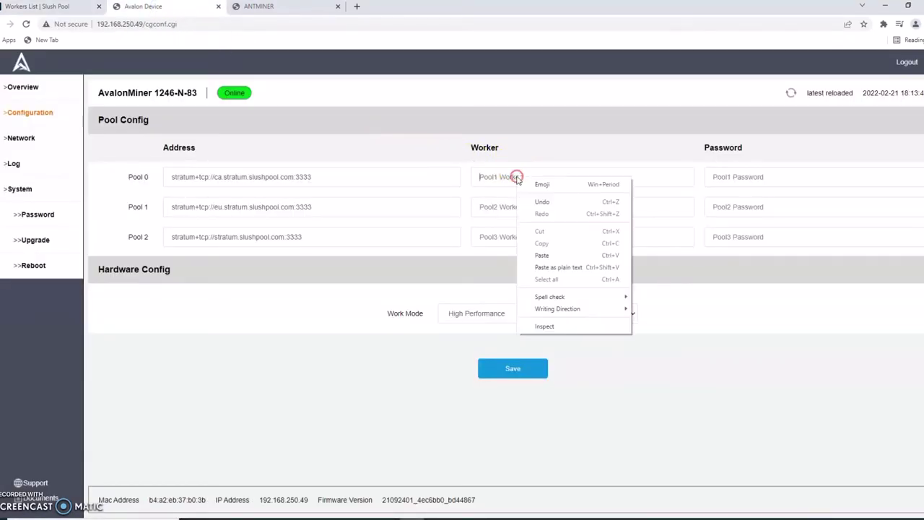
left_click(558, 257)
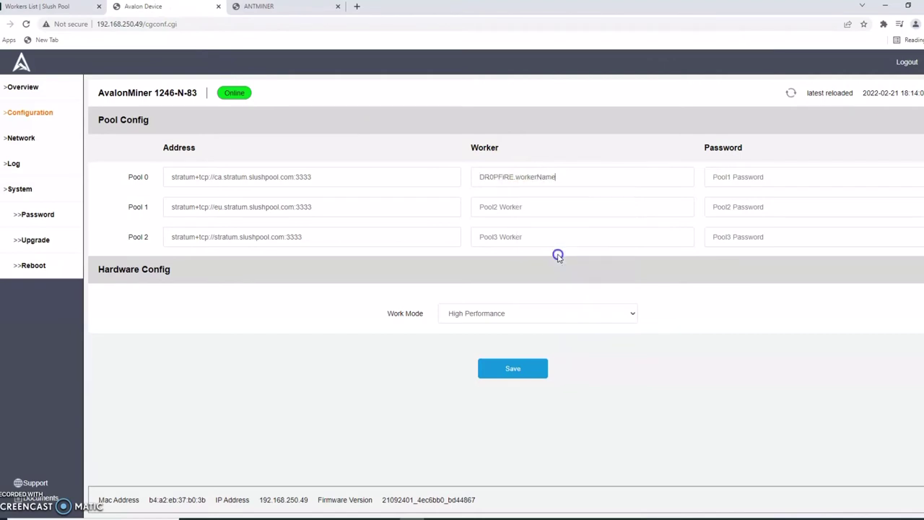
right_click(507, 202)
left_click(531, 280)
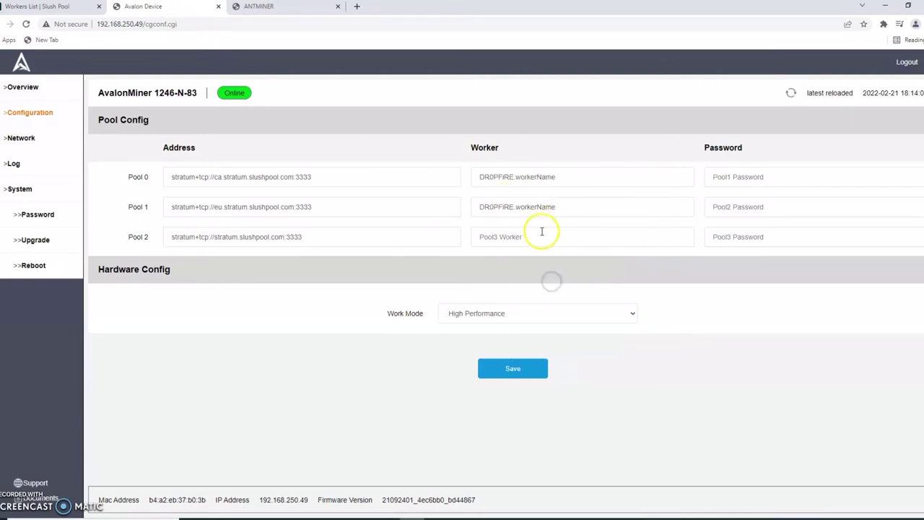
right_click(541, 241)
left_click(570, 317)
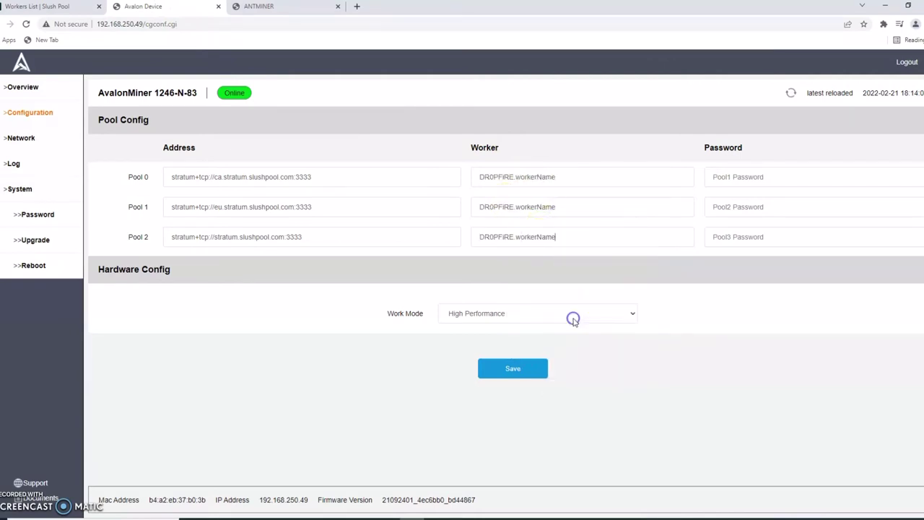
Paste the user ID into the Antminer's Pool1, Pool2 and Pool3 Miner Name fields
left_click(266, 6)
right_click(536, 155)
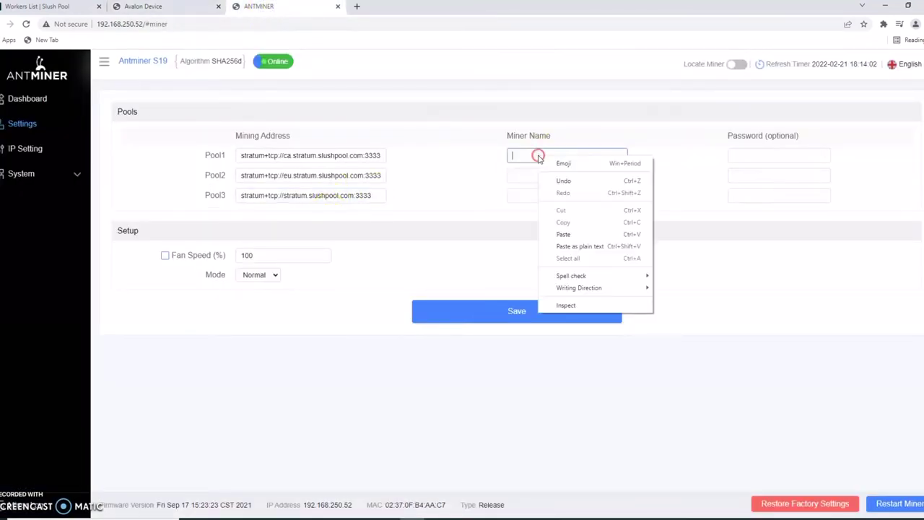
left_click(570, 234)
left_click(547, 177)
right_click(546, 177)
left_click(571, 258)
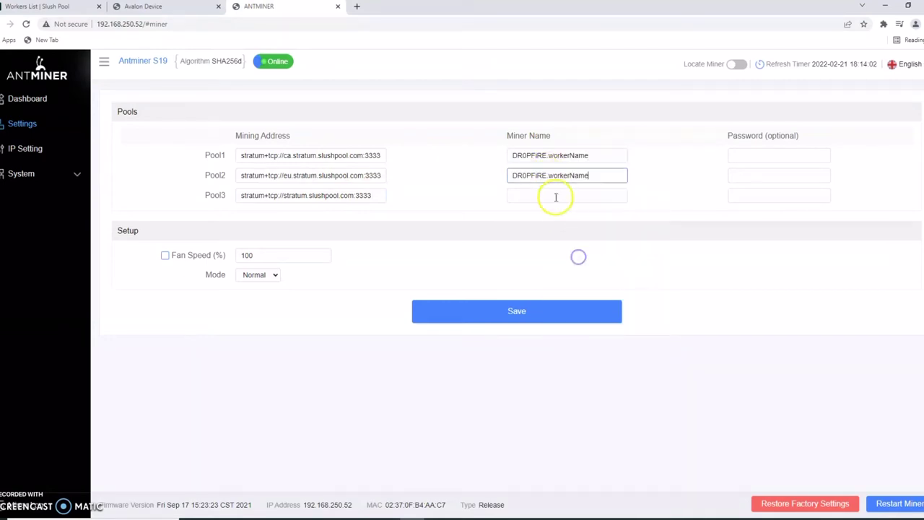
right_click(554, 197)
left_click(581, 273)
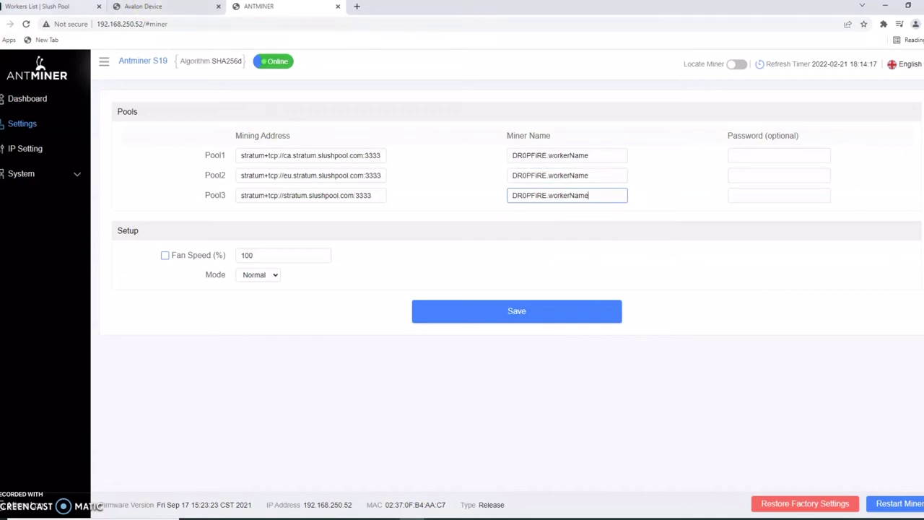
Select and copy the sample worker password from Slush Pool's Connect Workers instructions
left_click(40, 7)
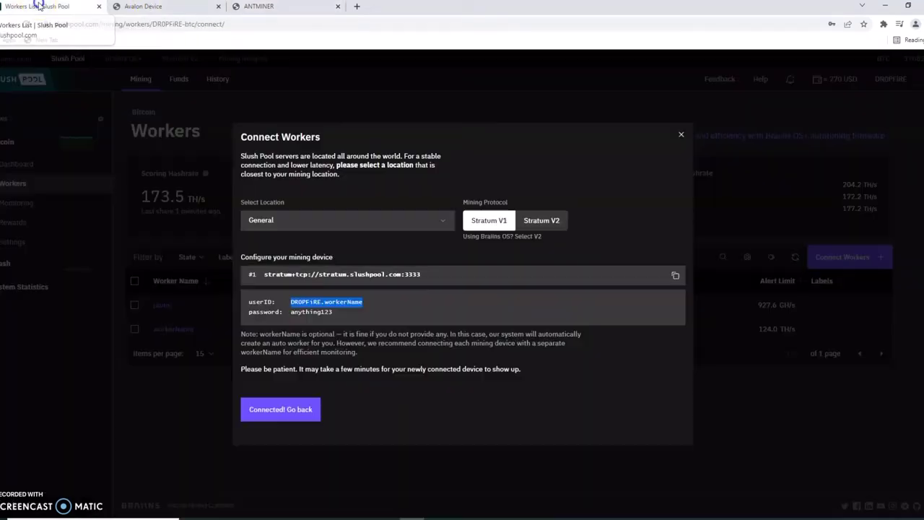
left_click(383, 302)
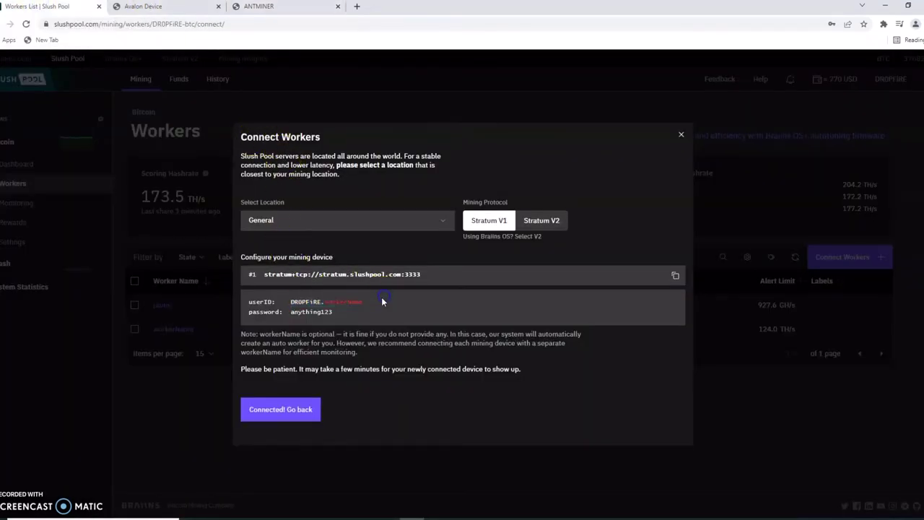
left_click_drag(332, 311, 292, 311)
right_click(295, 312)
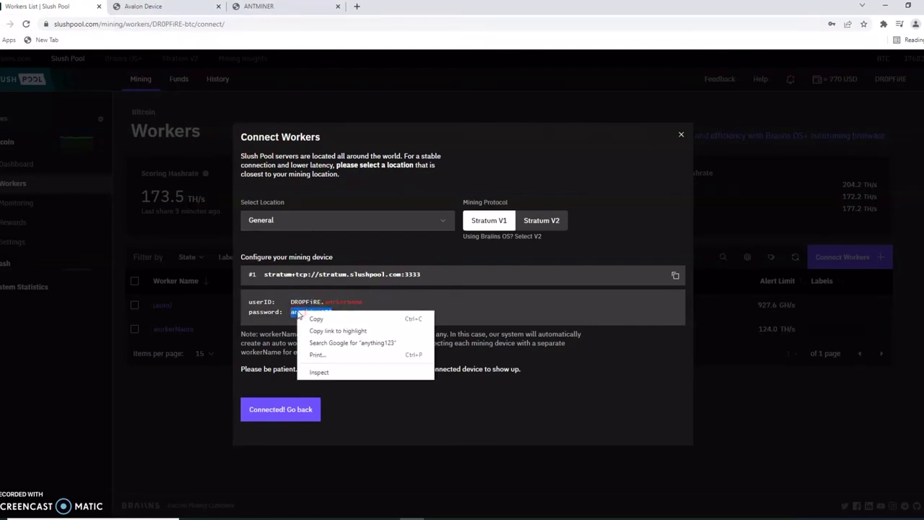
left_click(480, 301)
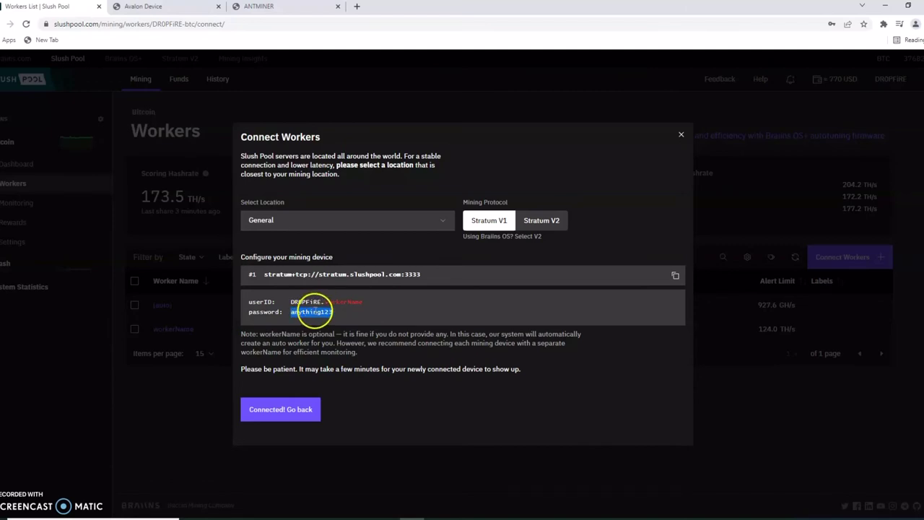
right_click(315, 311)
left_click(341, 321)
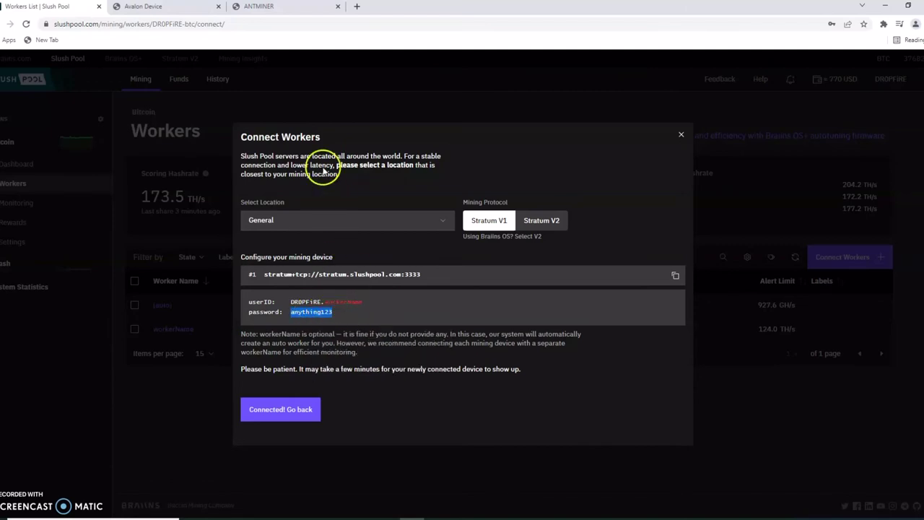
Fill the worker password into Avalon's Pool 0, Pool 1 and Pool 2 password fields
left_click(143, 7)
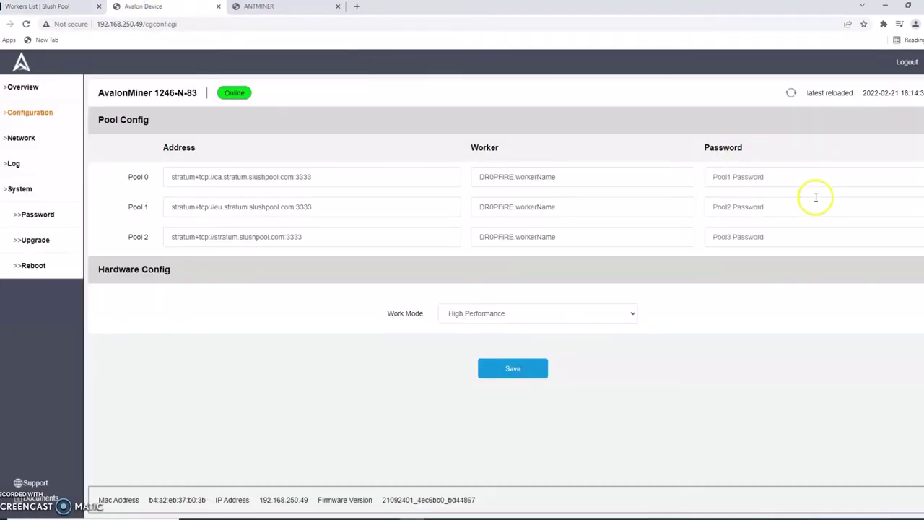
right_click(811, 176)
left_click(836, 252)
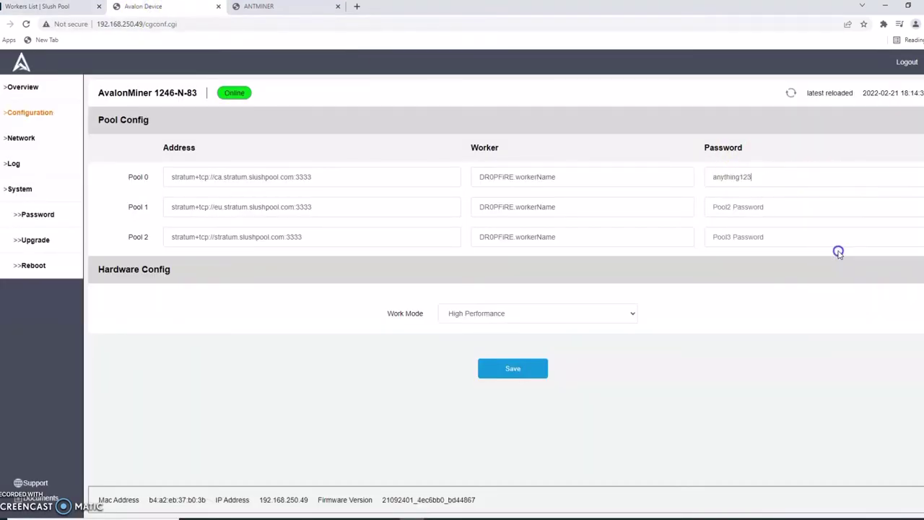
left_click(759, 206)
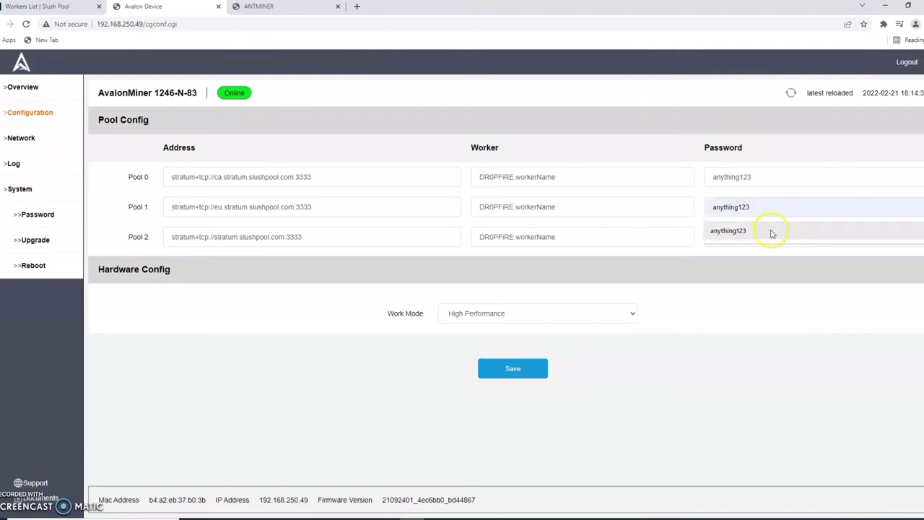
left_click(770, 231)
right_click(765, 236)
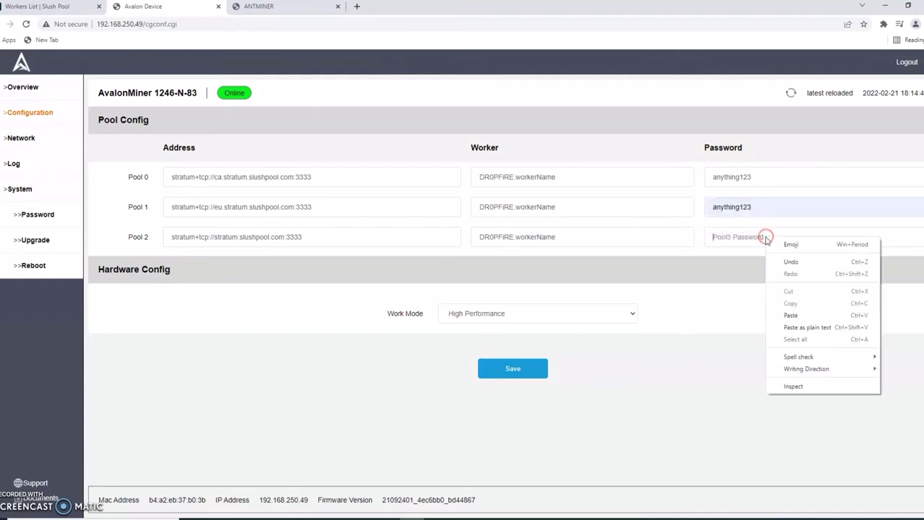
left_click(797, 315)
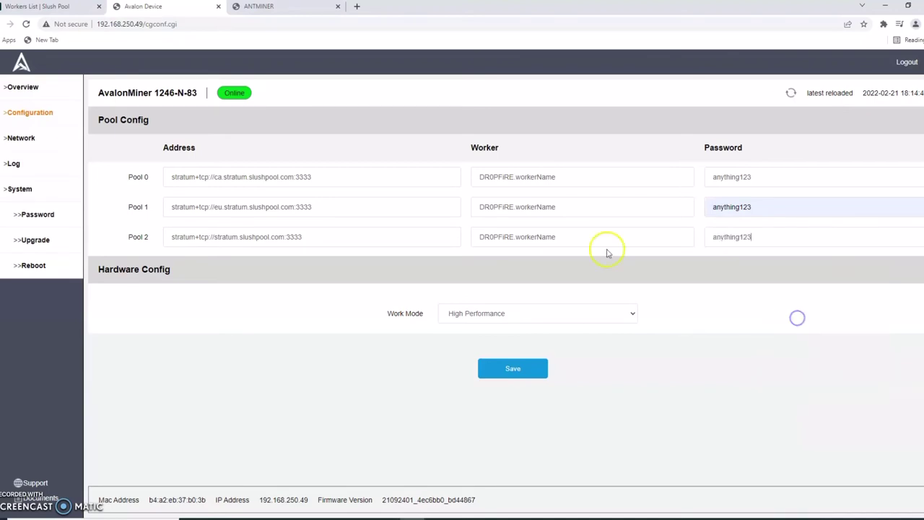
Paste the password into the Antminer's Pool1–Pool3 password fields and save the pool settings
left_click(267, 7)
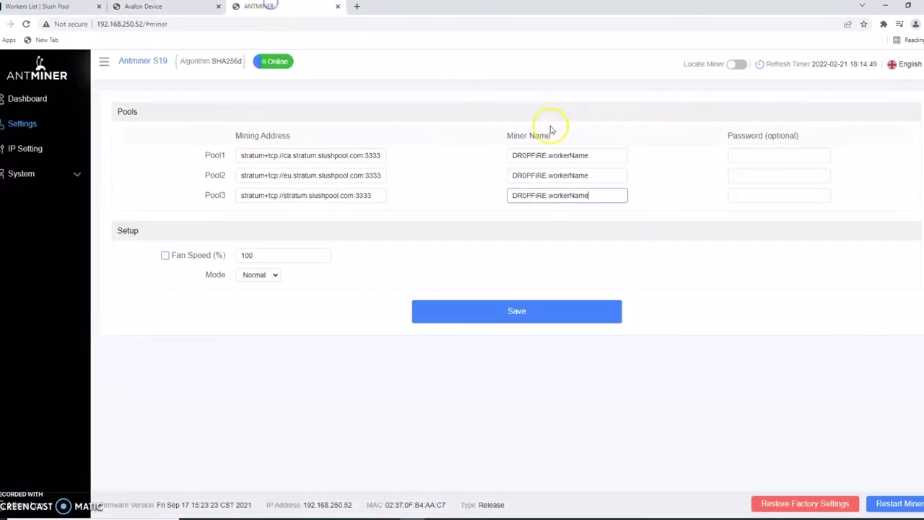
left_click(736, 154)
right_click(740, 158)
left_click(769, 237)
right_click(752, 176)
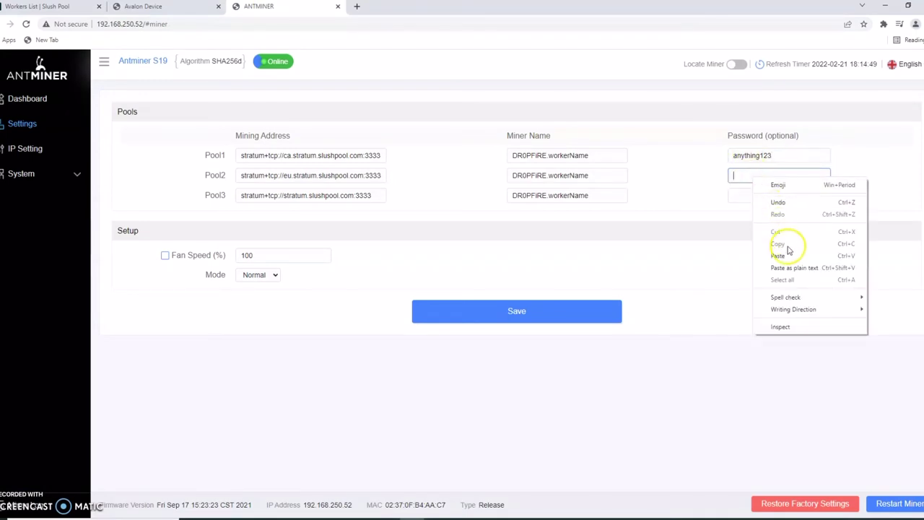
left_click(783, 255)
right_click(771, 200)
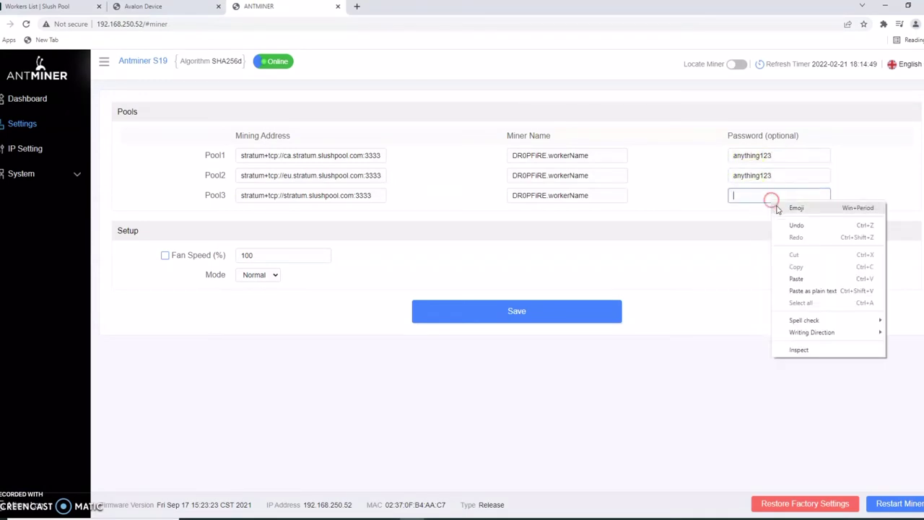
left_click(797, 280)
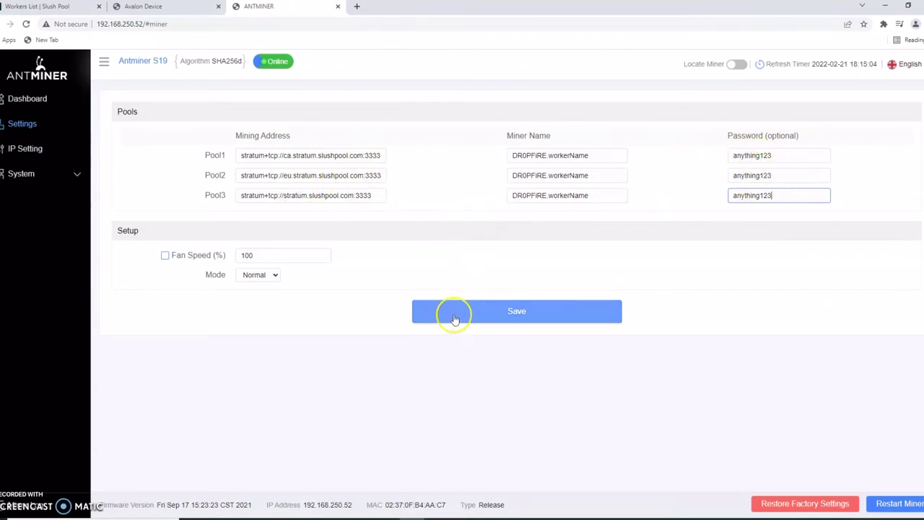
left_click(511, 319)
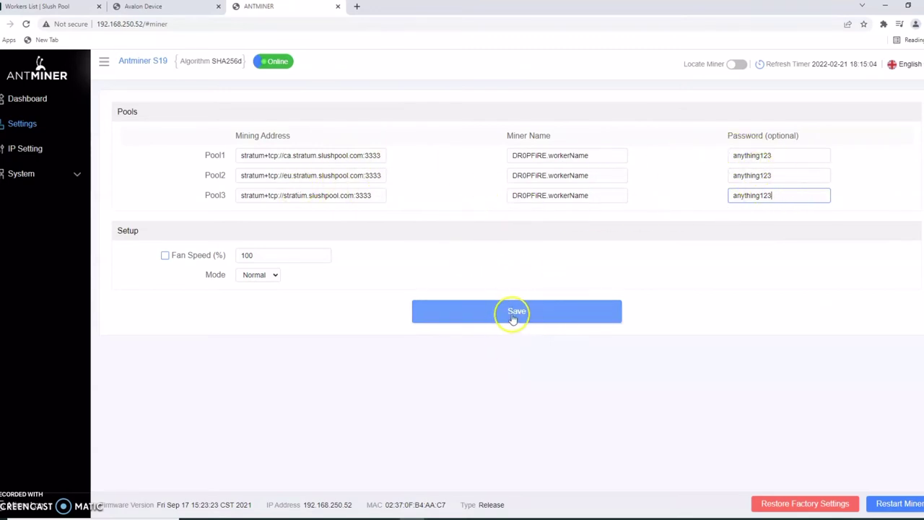
left_click(143, 6)
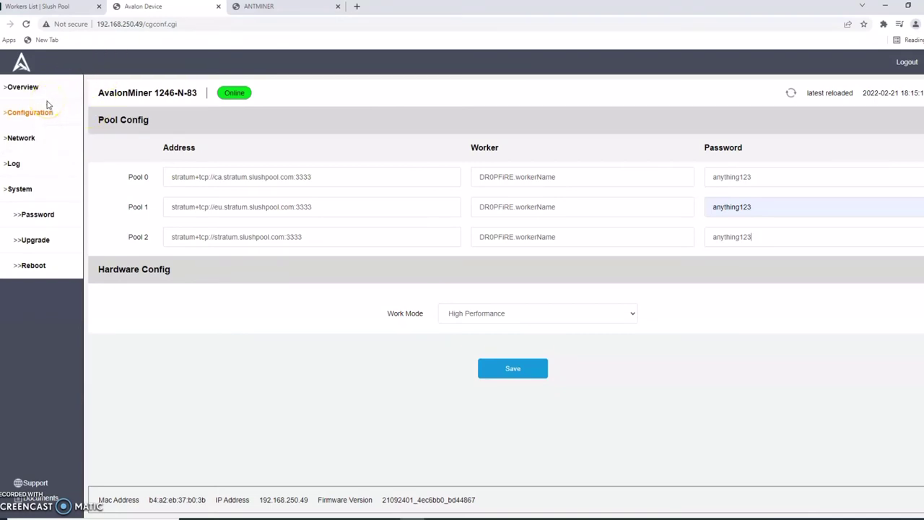
Open AvalonMiner's Overview and check Current Pool shows ca.stratum.slushpool.com:3333 with the .workerName worker
left_click(24, 87)
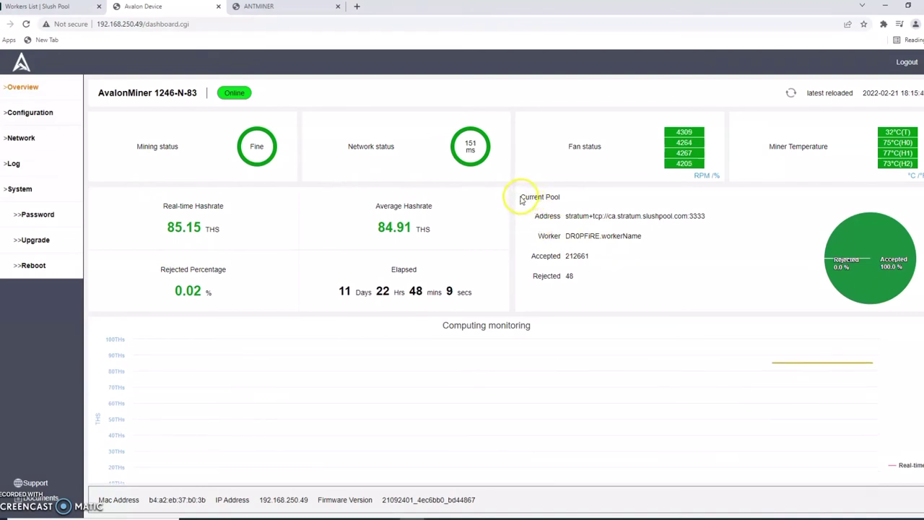
left_click_drag(516, 196, 562, 197)
left_click_drag(682, 228, 711, 281)
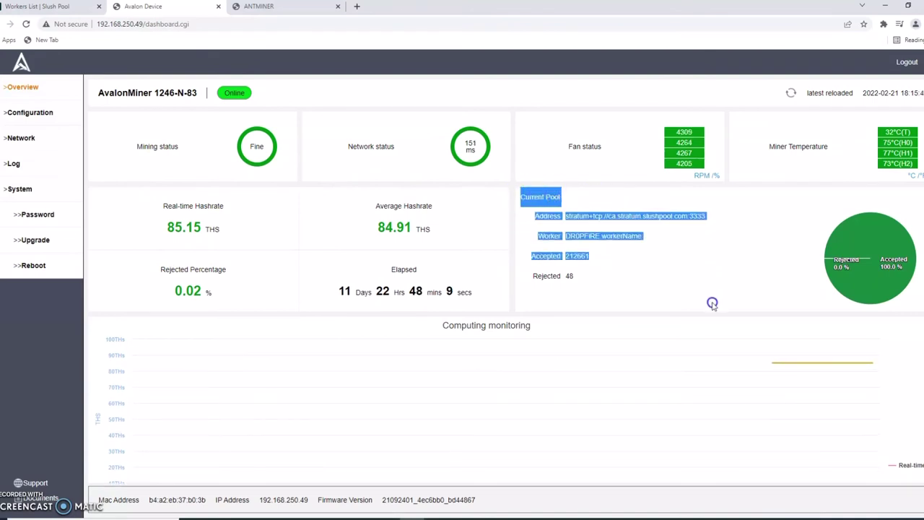
left_click(721, 267)
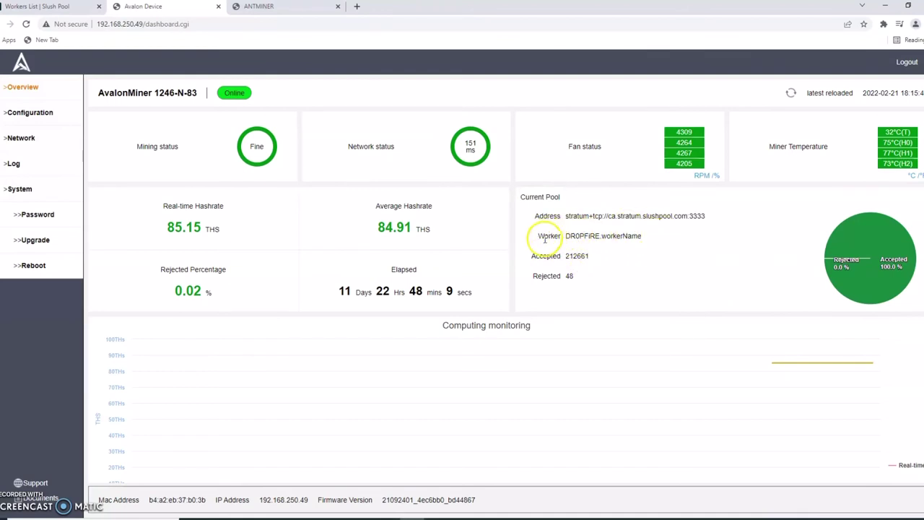
left_click_drag(540, 237, 635, 233)
left_click(648, 231)
triple_click(644, 238)
left_click(644, 238)
triple_click(645, 238)
left_click(644, 266)
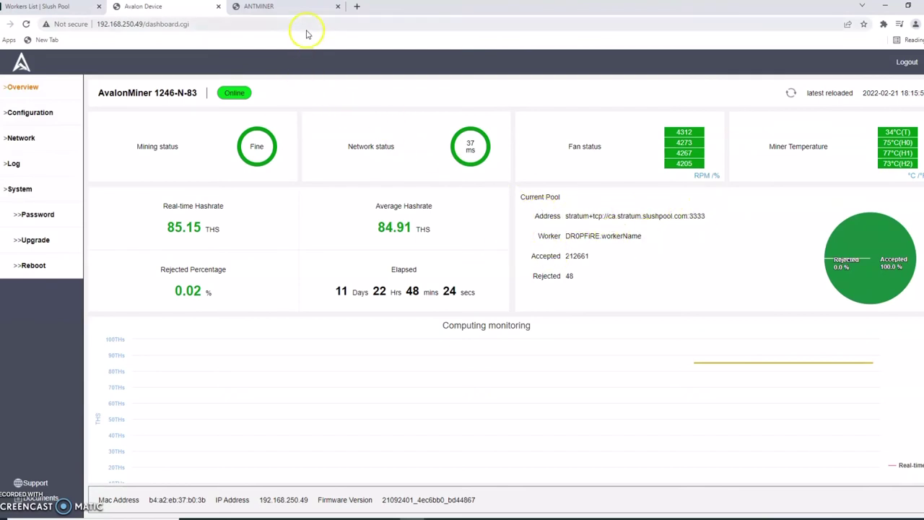
Open the Antminer dashboard and check all three Slush Pool connections show Normal status
left_click(290, 8)
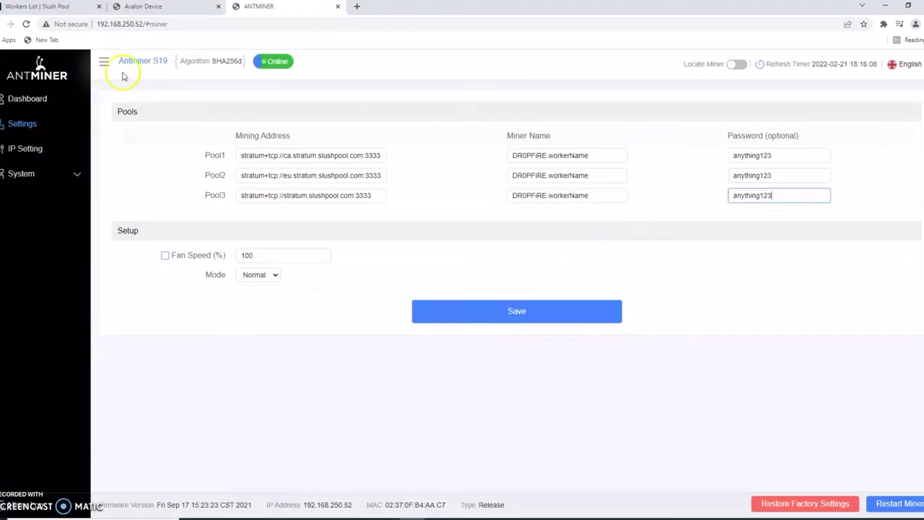
left_click(27, 99)
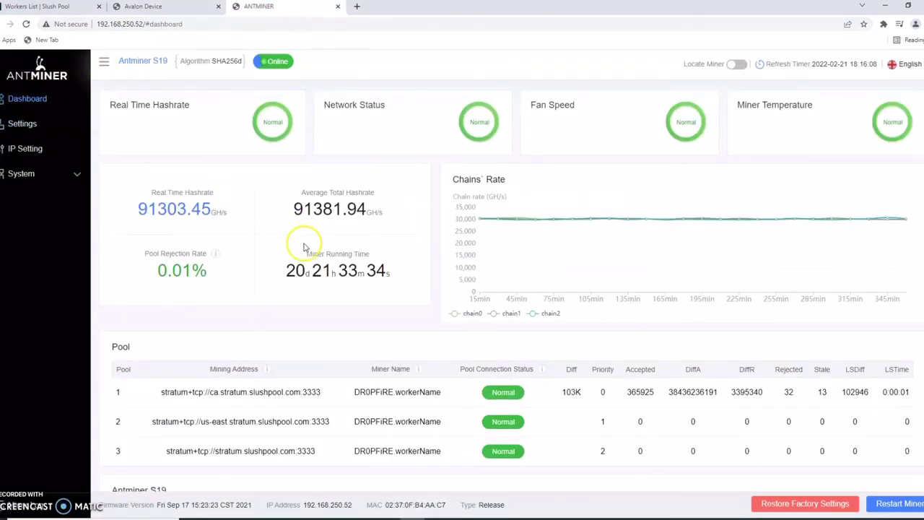
scroll(305, 240, "down", 3)
scroll(307, 239, "up", 3)
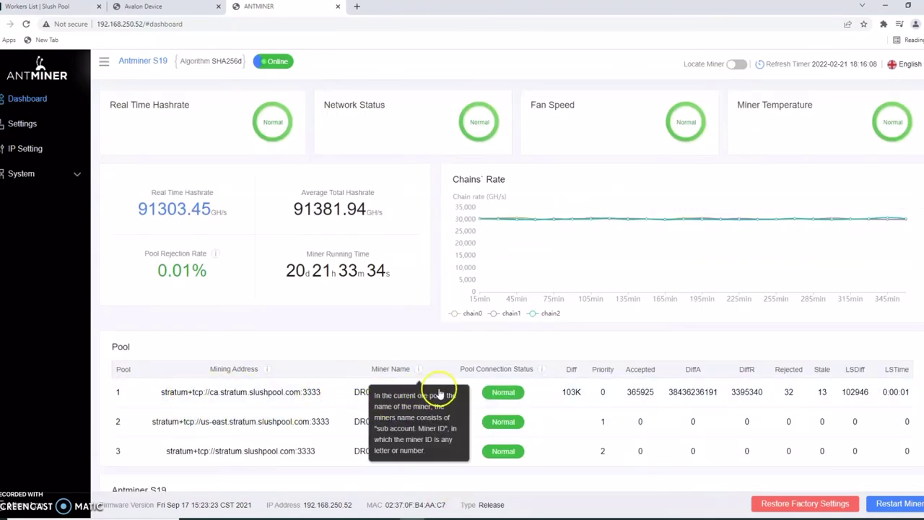
mouse_move(376, 449)
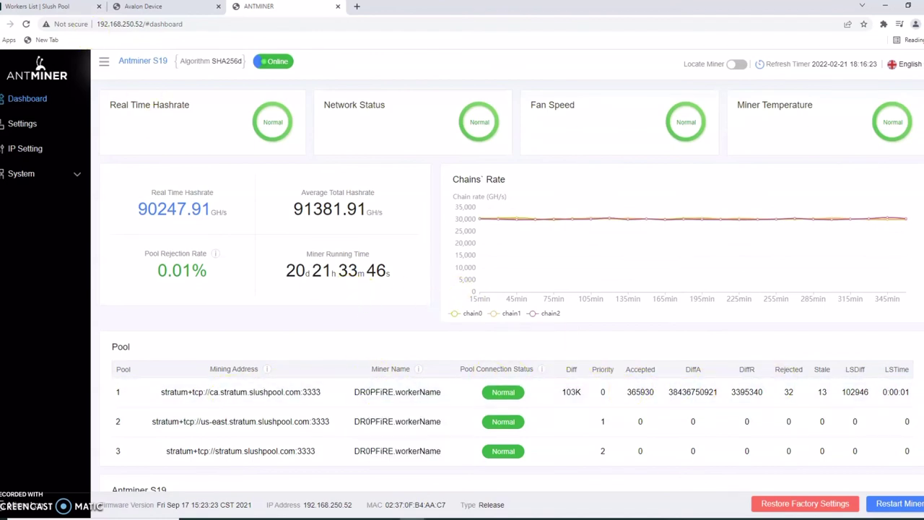
Return to the Slush Pool workers page and close the Connect Workers instructions
left_click(45, 9)
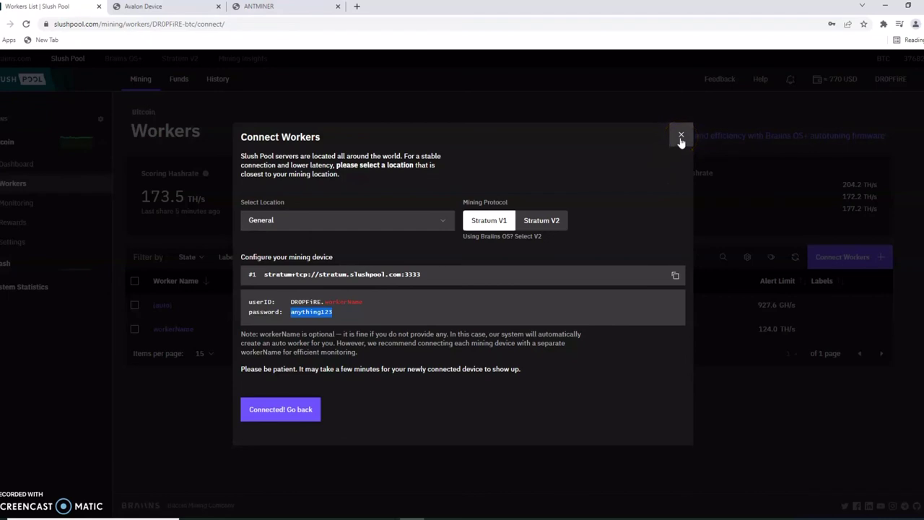
left_click(644, 323)
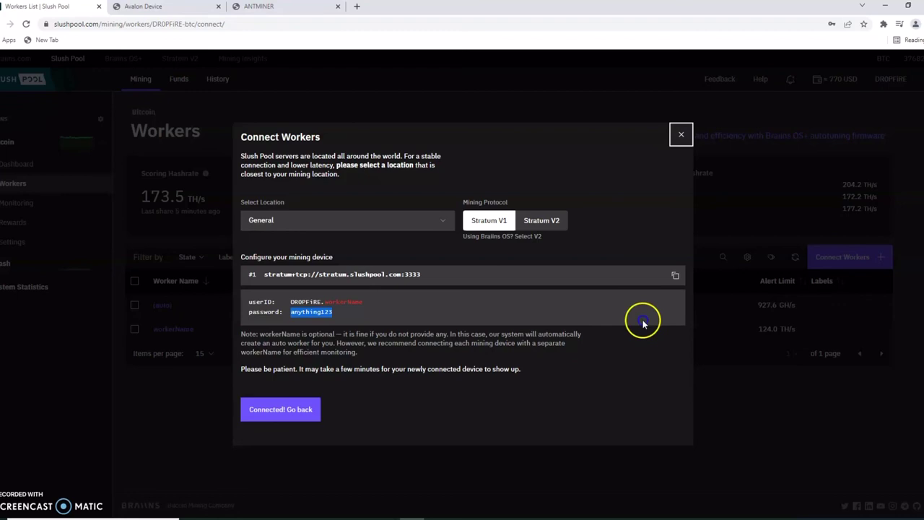
left_click(525, 371)
left_click_drag(497, 369, 284, 369)
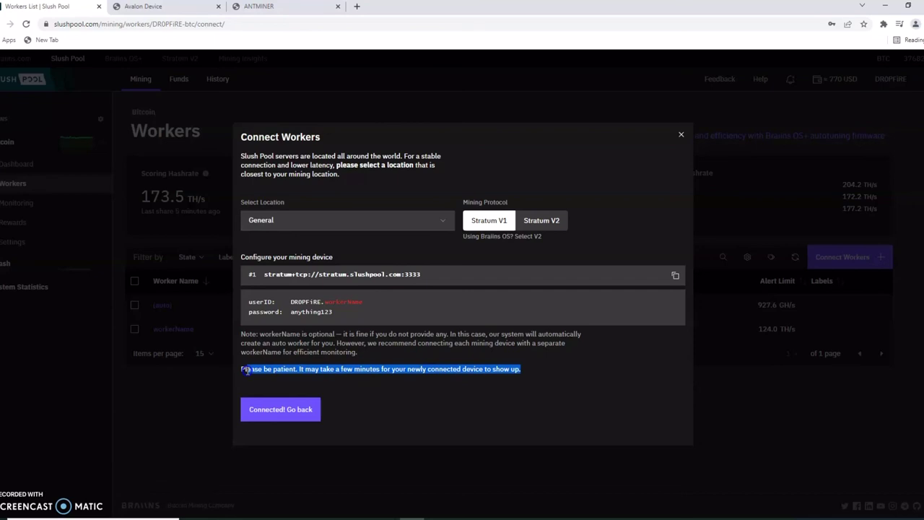
left_click(649, 154)
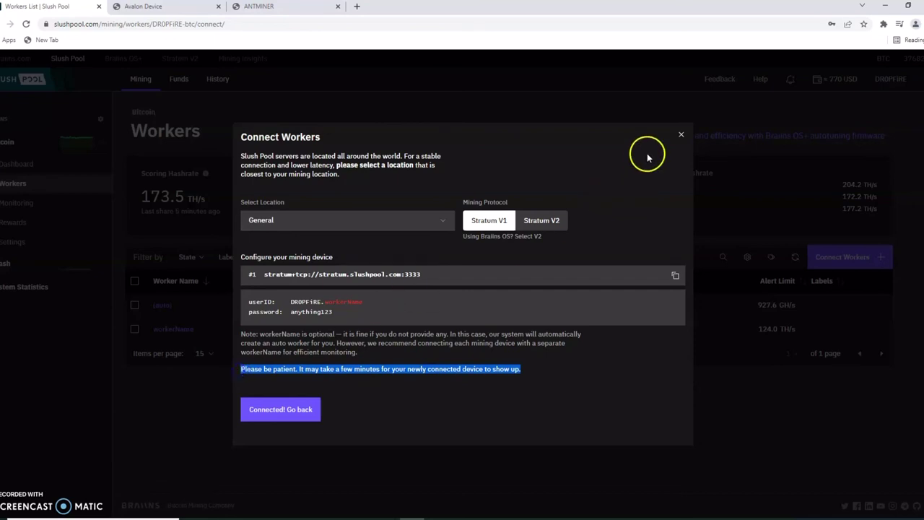
left_click(681, 134)
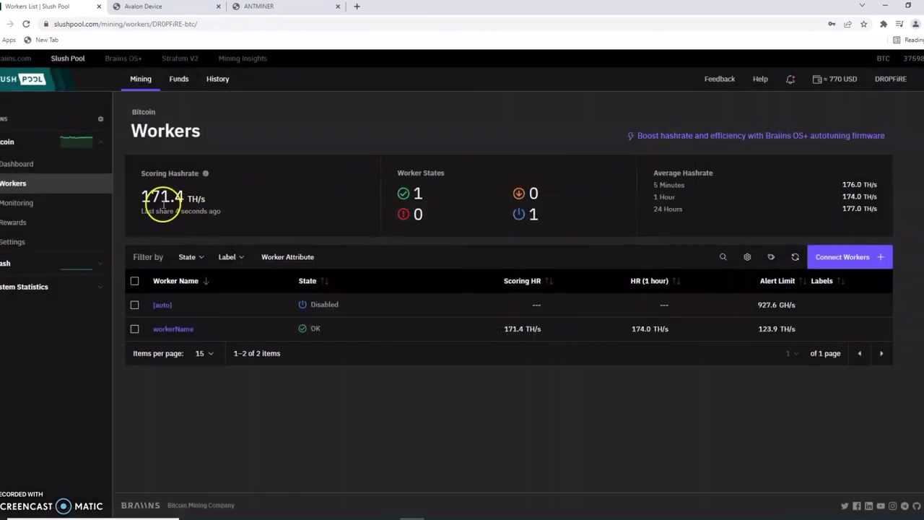
Confirm workerName shows OK at 171.4 TH/s, then bring up the account menu
mouse_move(151, 198)
left_mouse_down()
mouse_move(214, 196)
mouse_move(154, 196)
left_mouse_up()
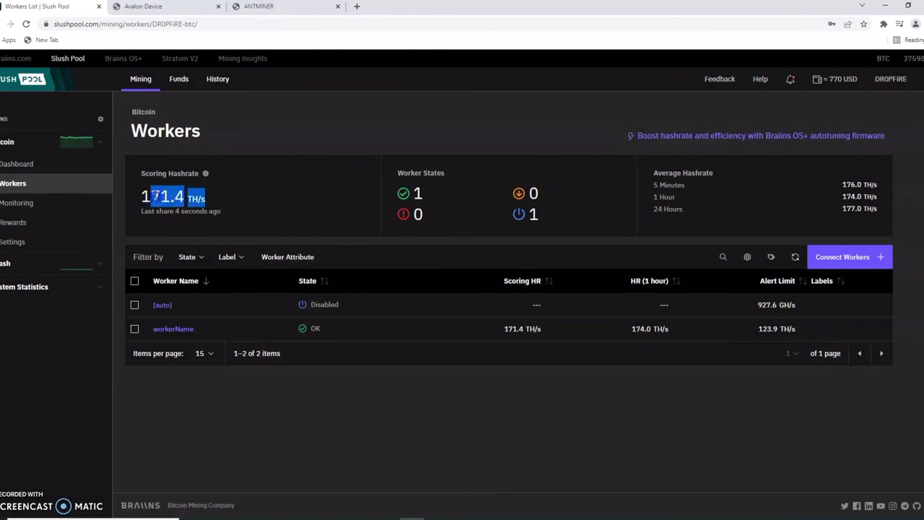
left_click(243, 190)
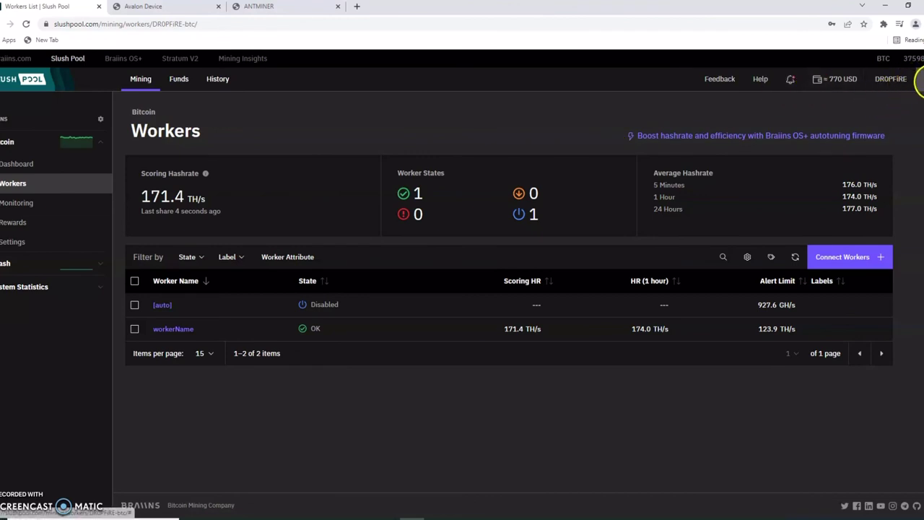
left_click(918, 80)
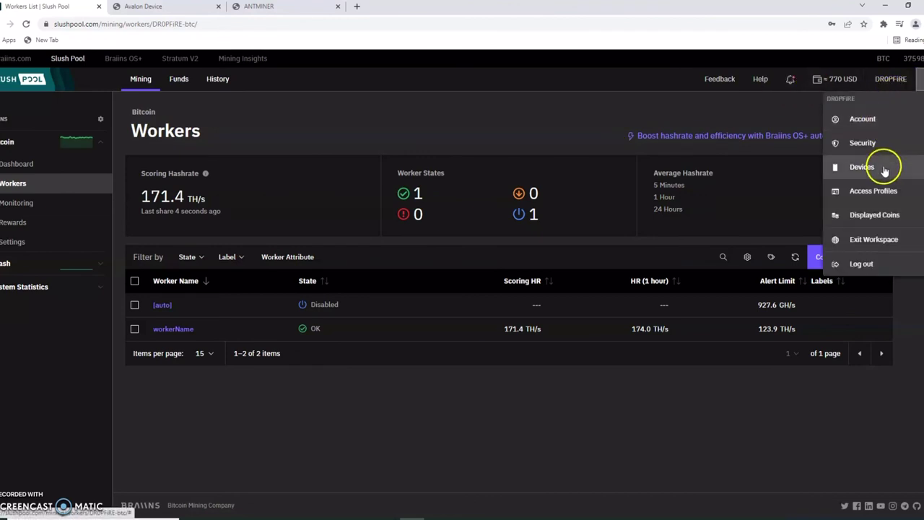
Log out, then log back into Slush Pool with the account credentials and solve the slider captcha
left_click(866, 262)
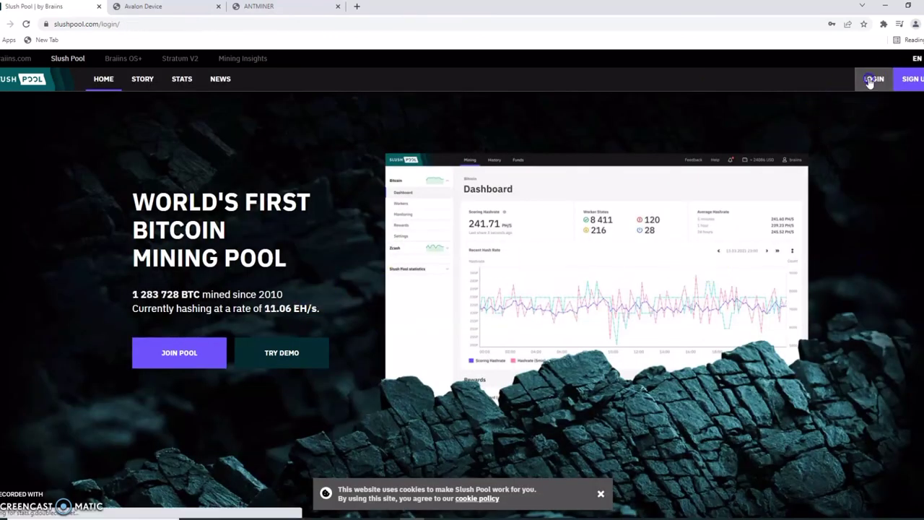
left_click(870, 79)
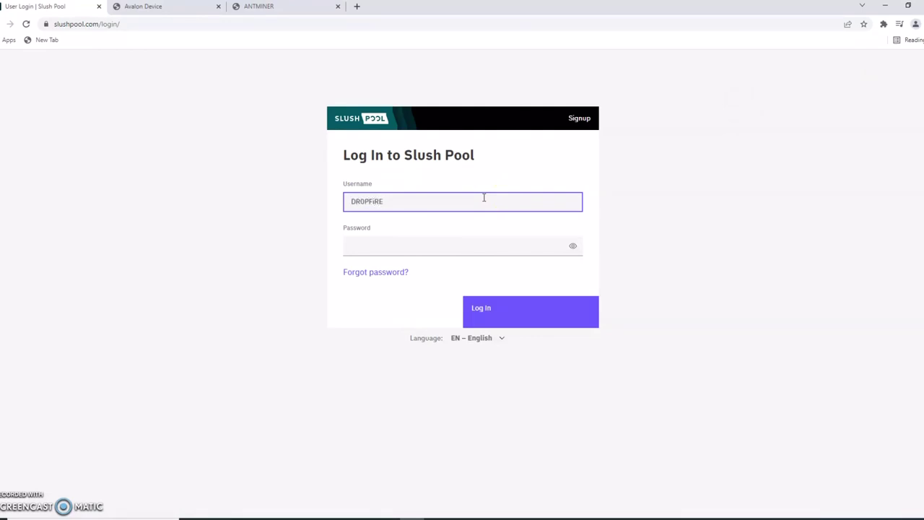
key("Tab")
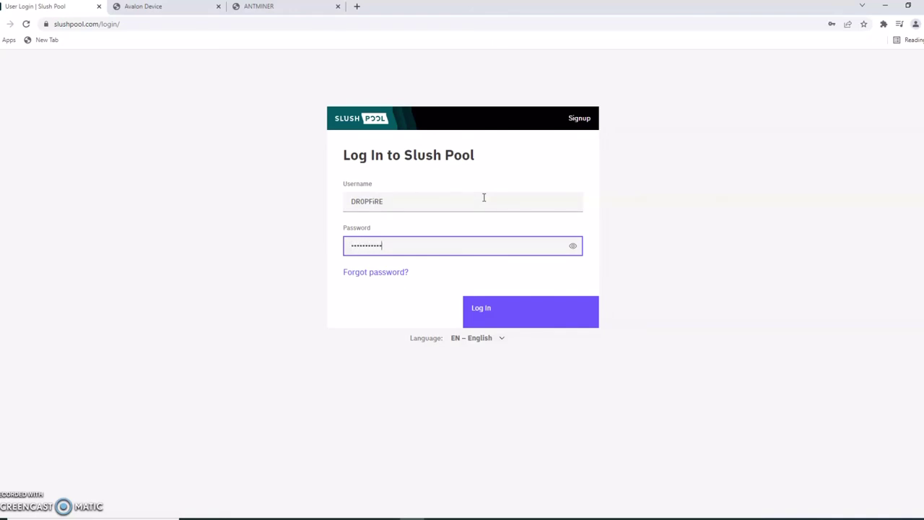
left_click(532, 312)
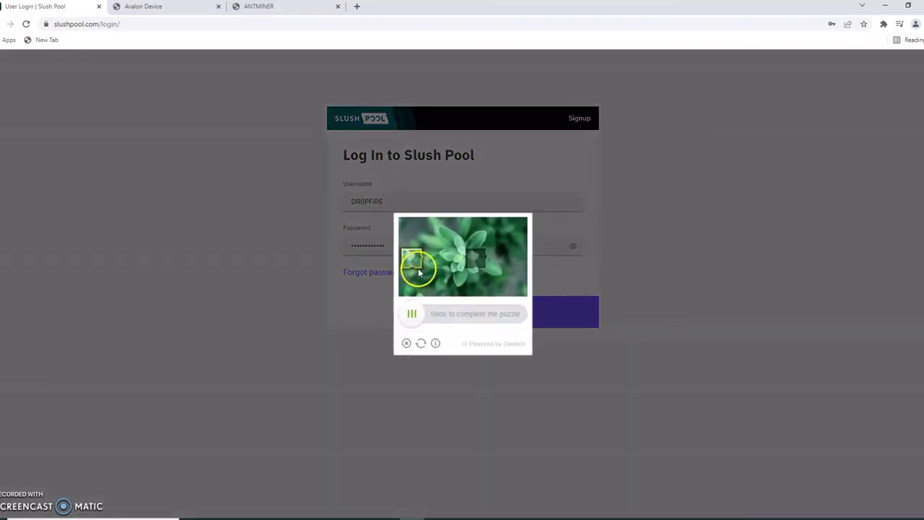
left_click_drag(416, 264, 482, 265)
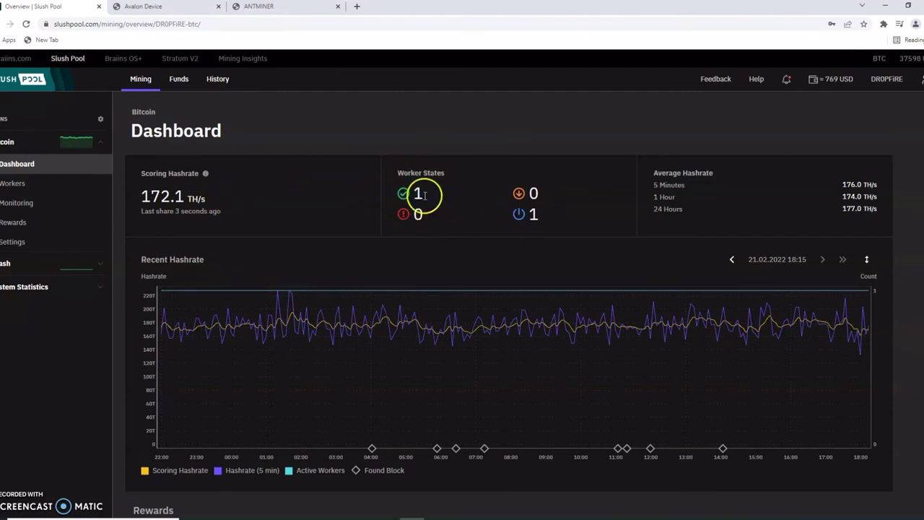
double_click(418, 194)
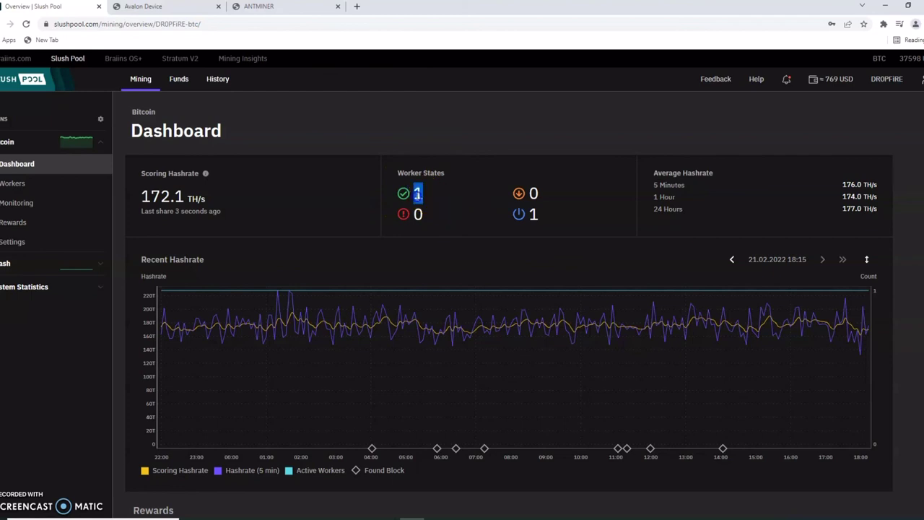
left_click(473, 211)
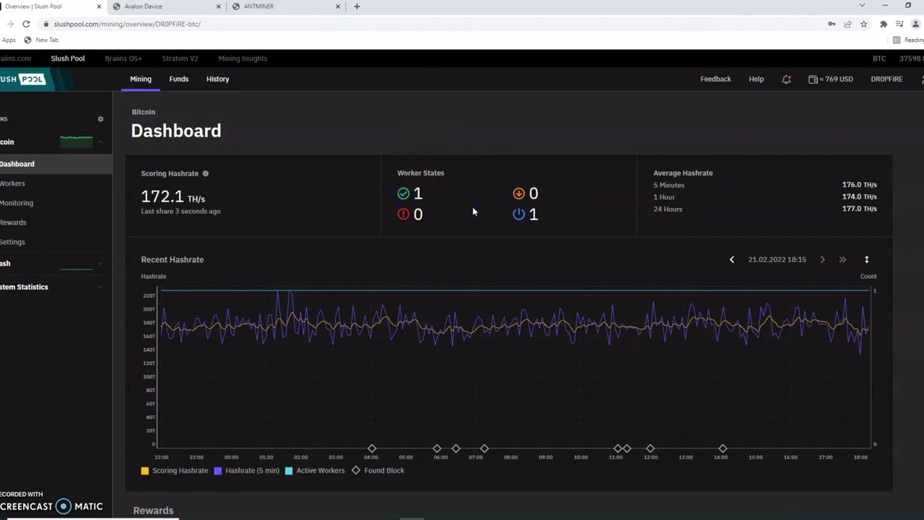